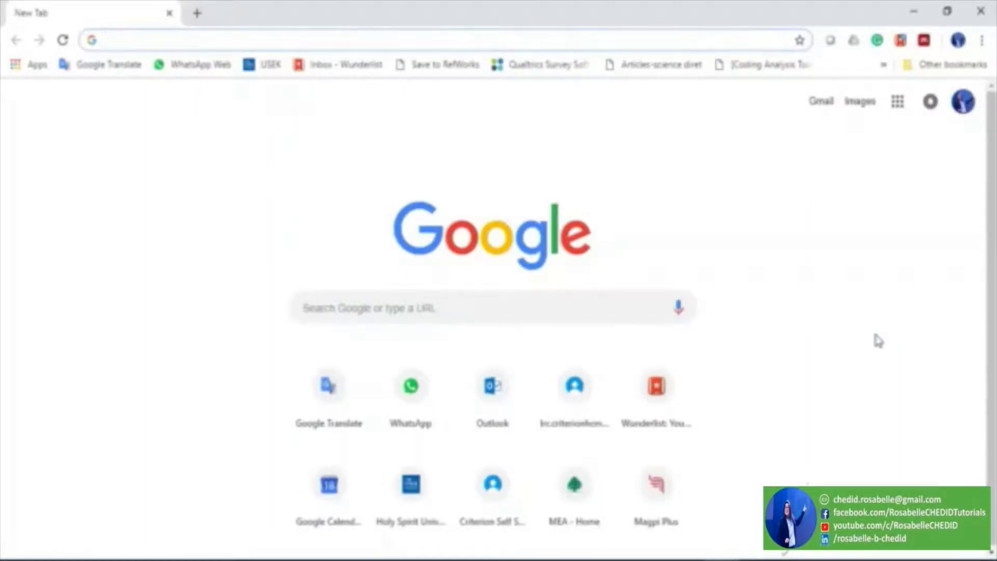
# Step: Open Google Forms in the browser and create a new blank form
pyautogui.write('google')
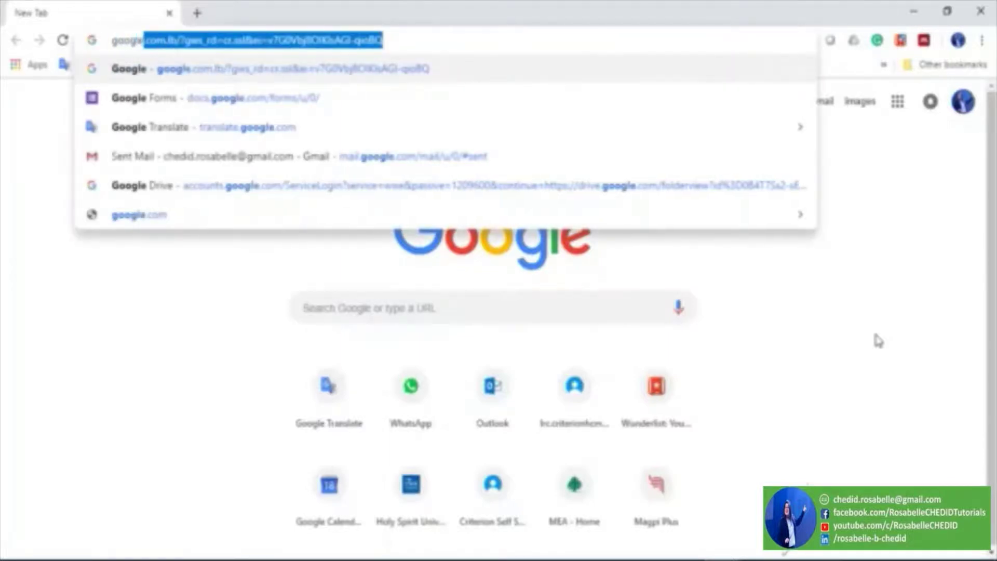
pyautogui.press('Delete')
pyautogui.click(301, 99)
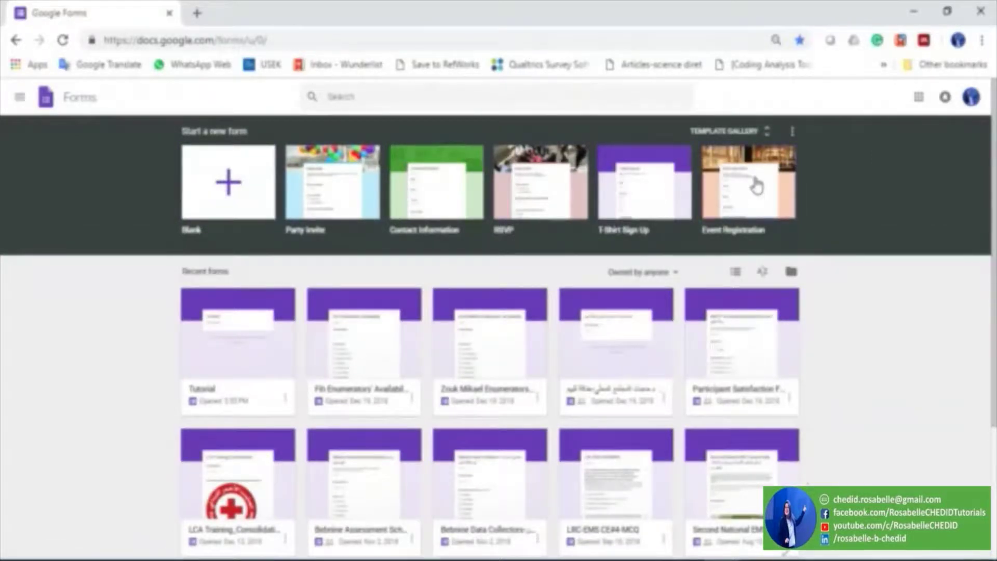
pyautogui.click(233, 190)
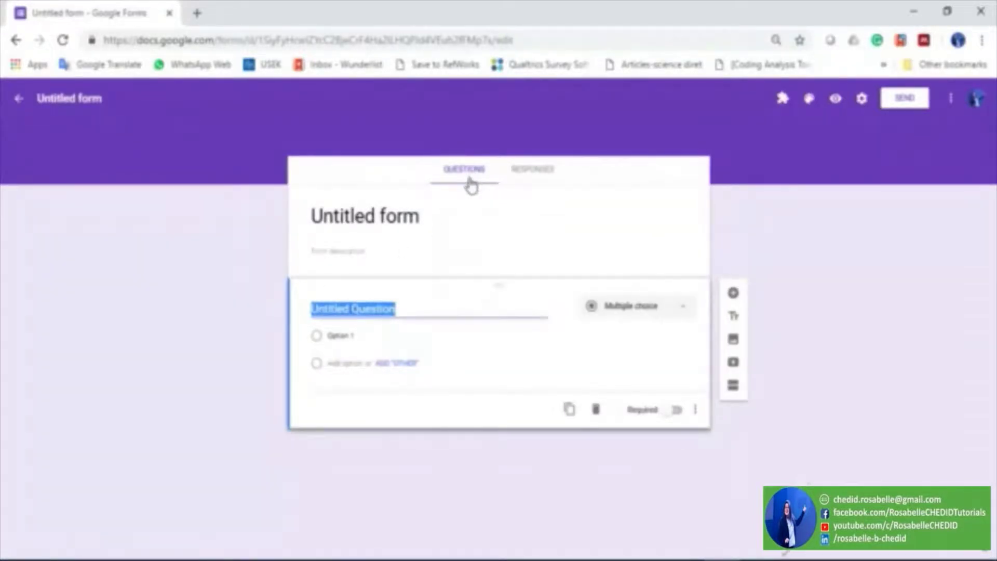
# Step: Look at the new form's responses view and return to its questions
pyautogui.click(538, 176)
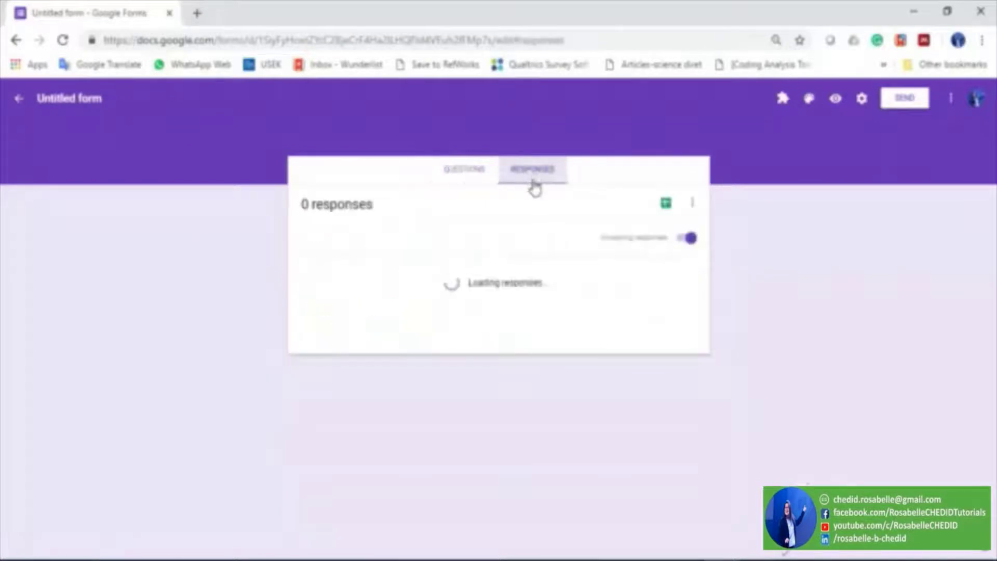
pyautogui.click(453, 174)
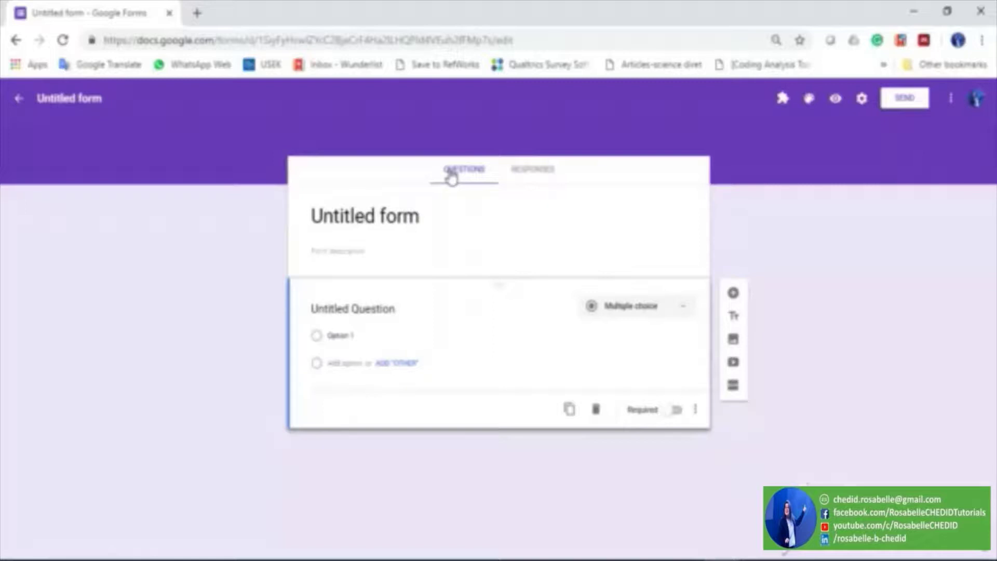
pyautogui.click(534, 176)
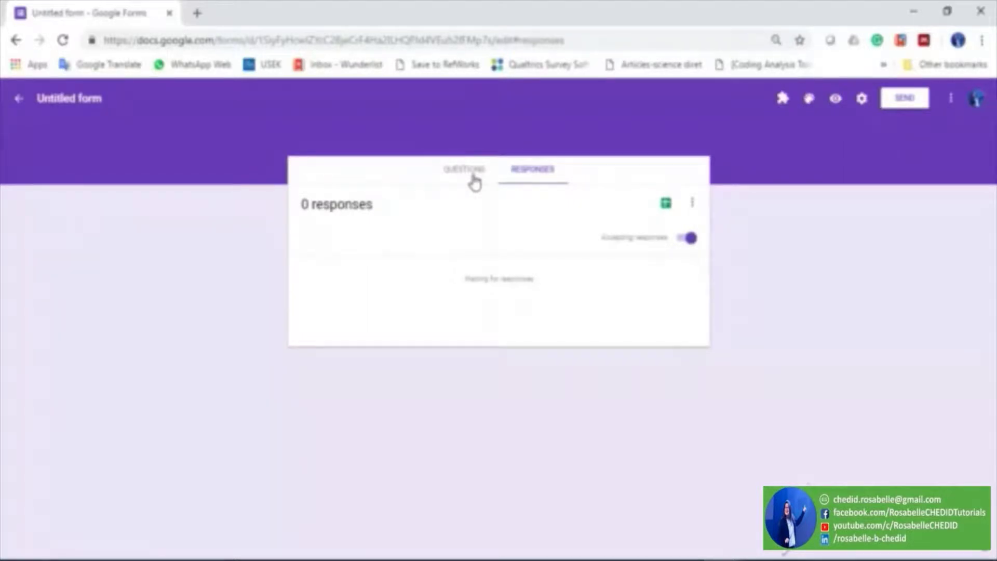
pyautogui.click(474, 178)
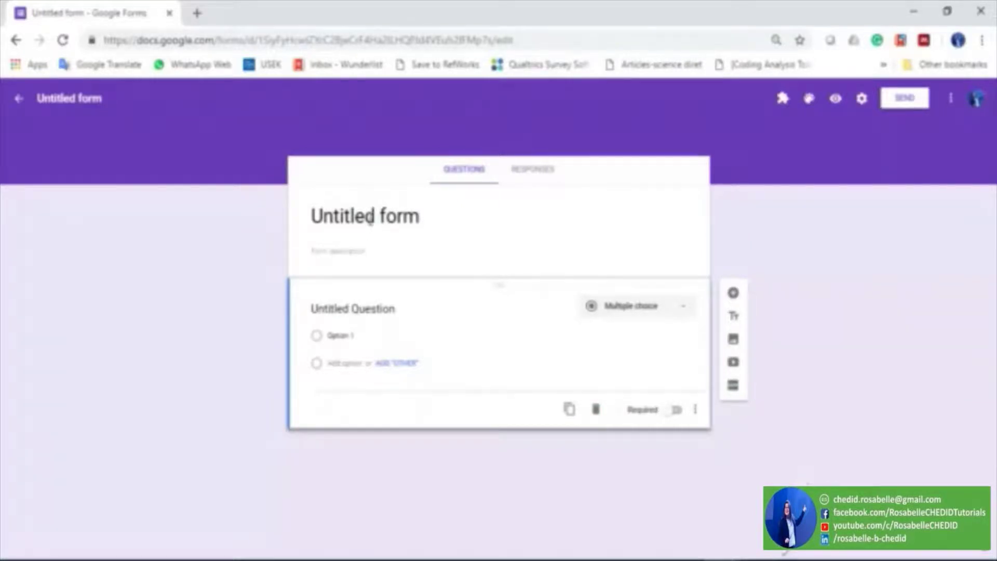
# Step: Change the form's title to "Tutorial Survey Design"
pyautogui.click(315, 219)
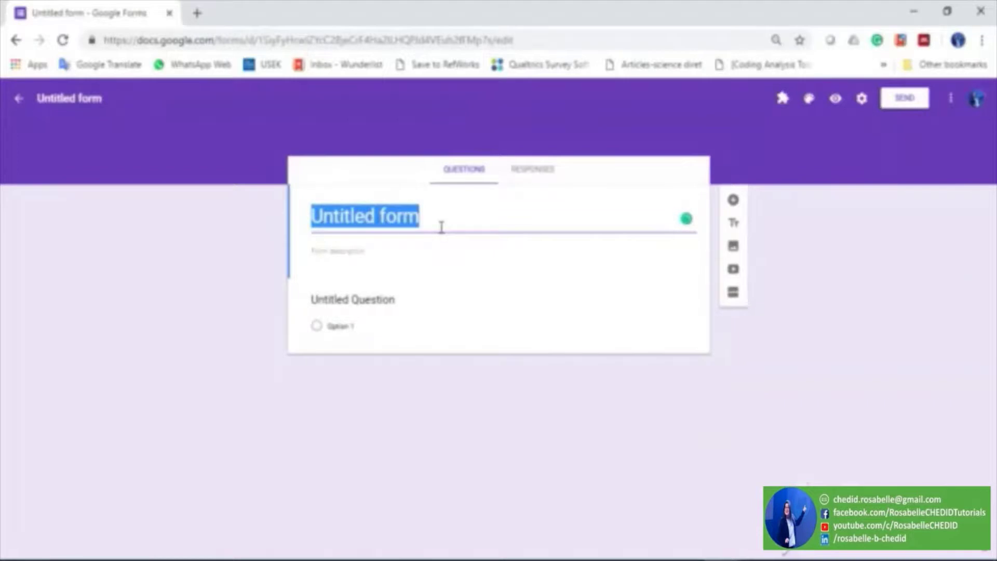
pyautogui.write('Tutor')
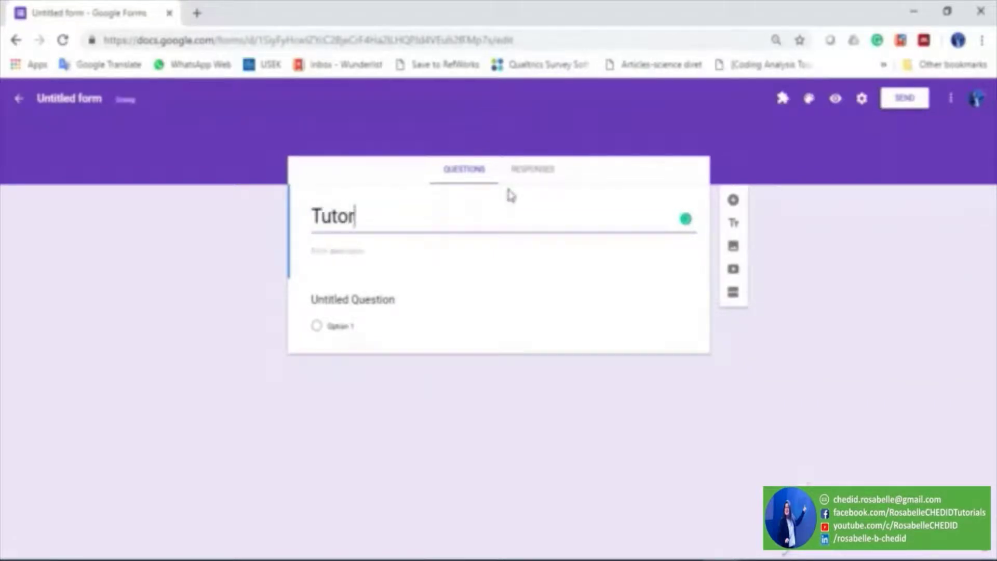
pyautogui.write('ial Survey D')
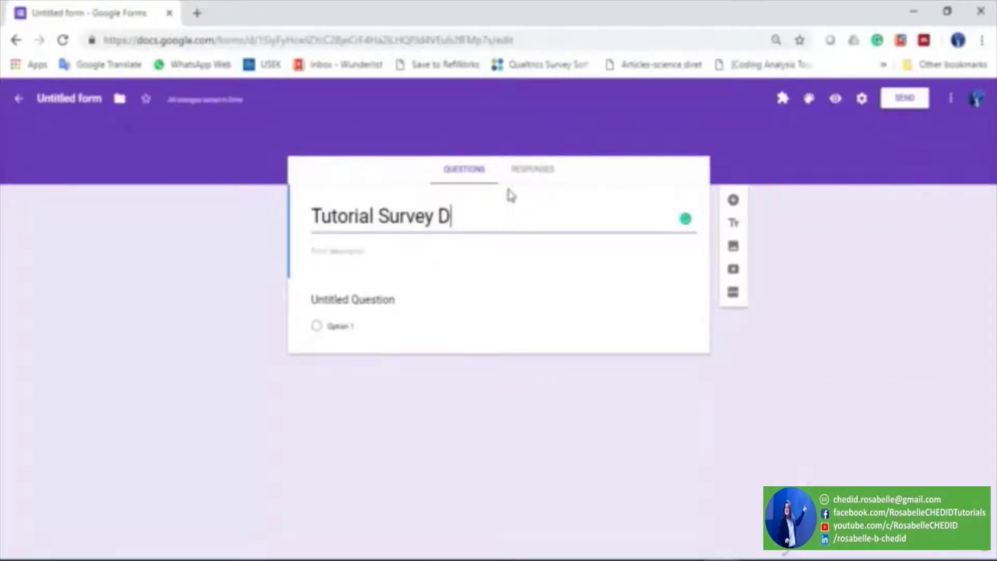
pyautogui.write('esign')
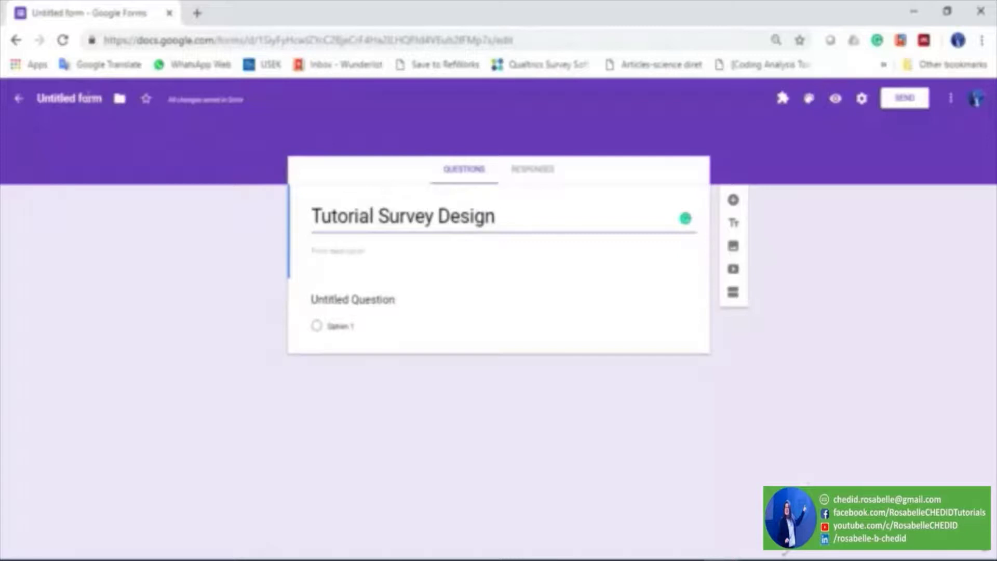
# Step: Give the form file the same name as its title and enter "Online Survey" as the form description
pyautogui.click(87, 98)
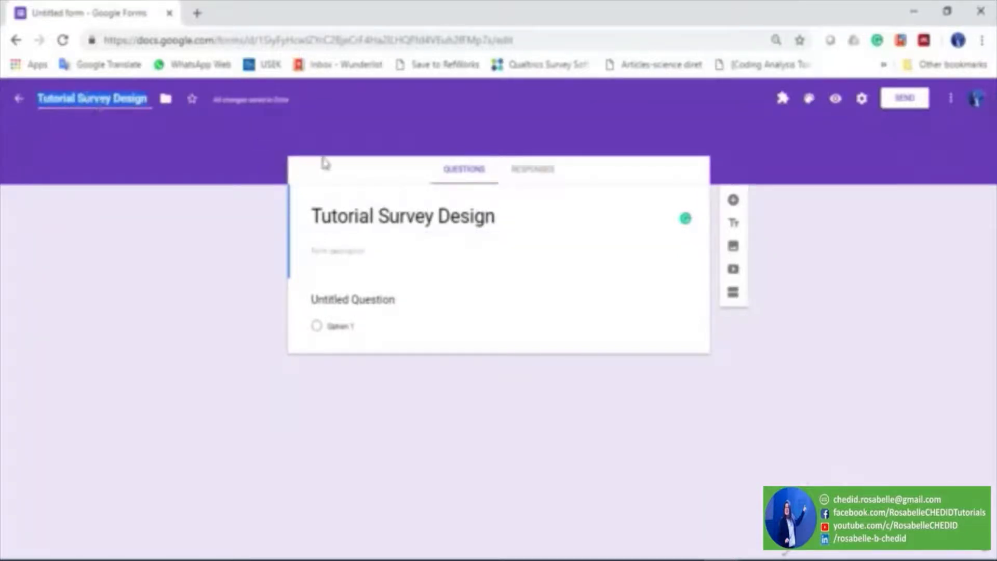
pyautogui.click(158, 153)
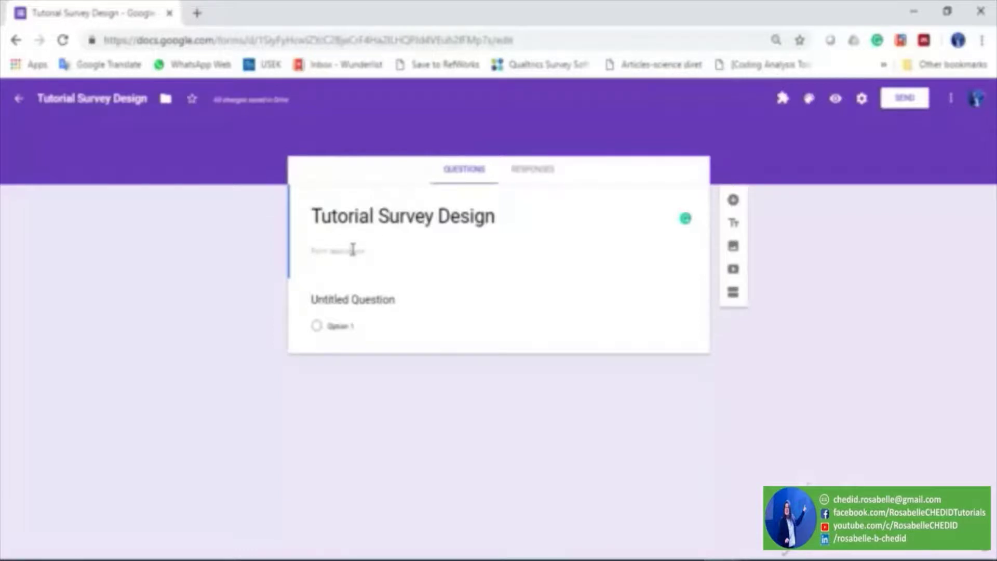
pyautogui.click(352, 250)
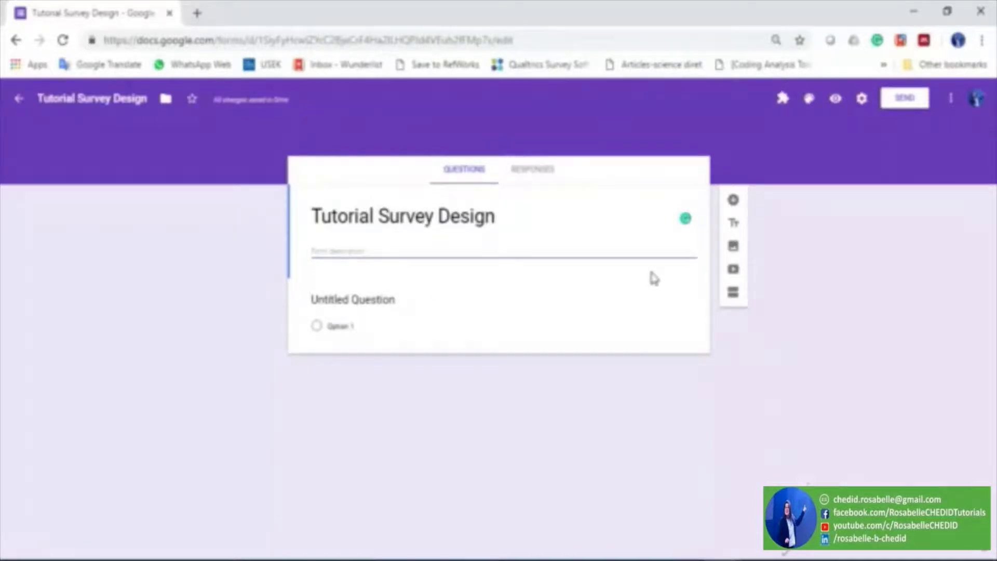
pyautogui.write('Or')
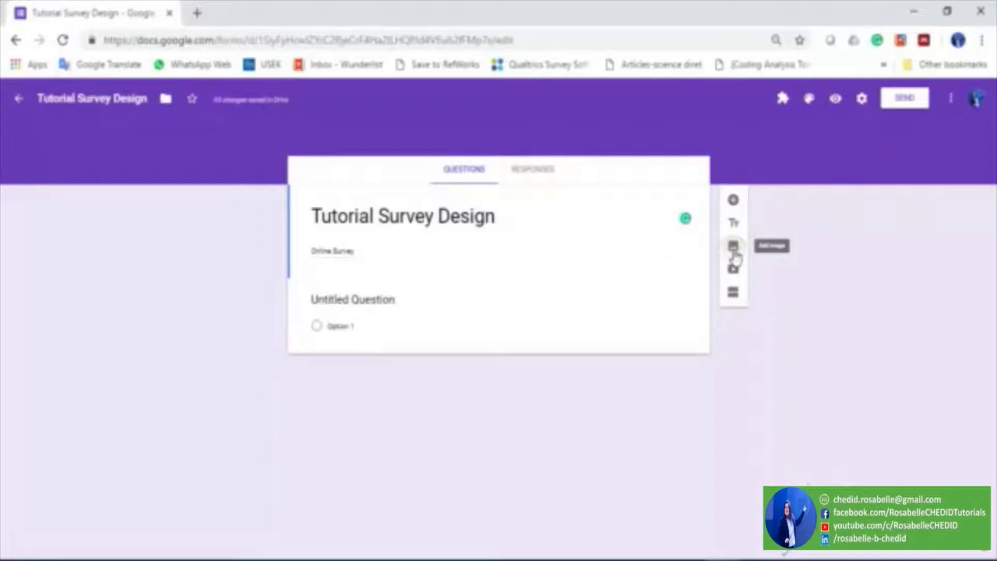
# Step: Insert the "tutorial" image from the Desktop below the form header and title it "Tutorial Survey"
pyautogui.click(735, 253)
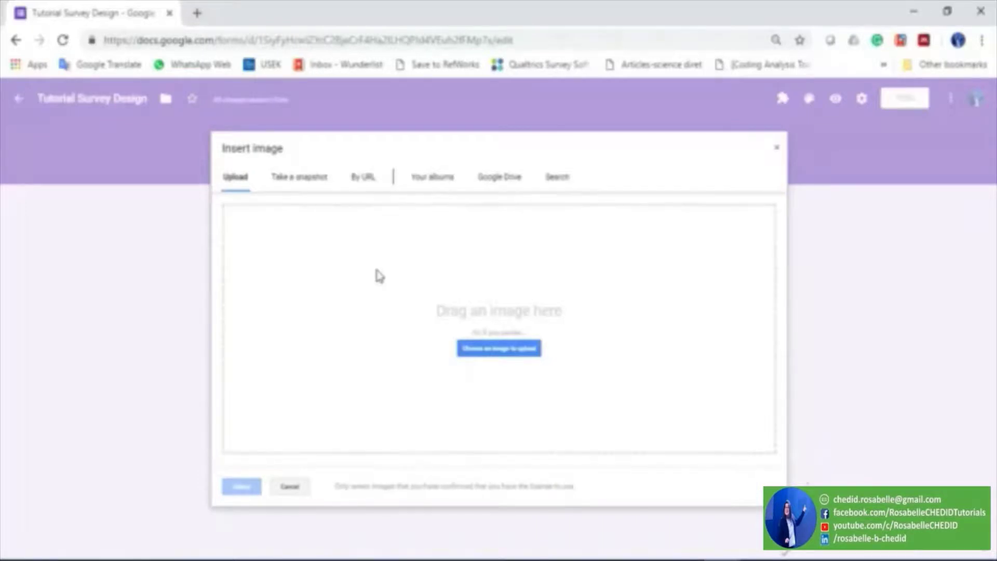
pyautogui.click(514, 354)
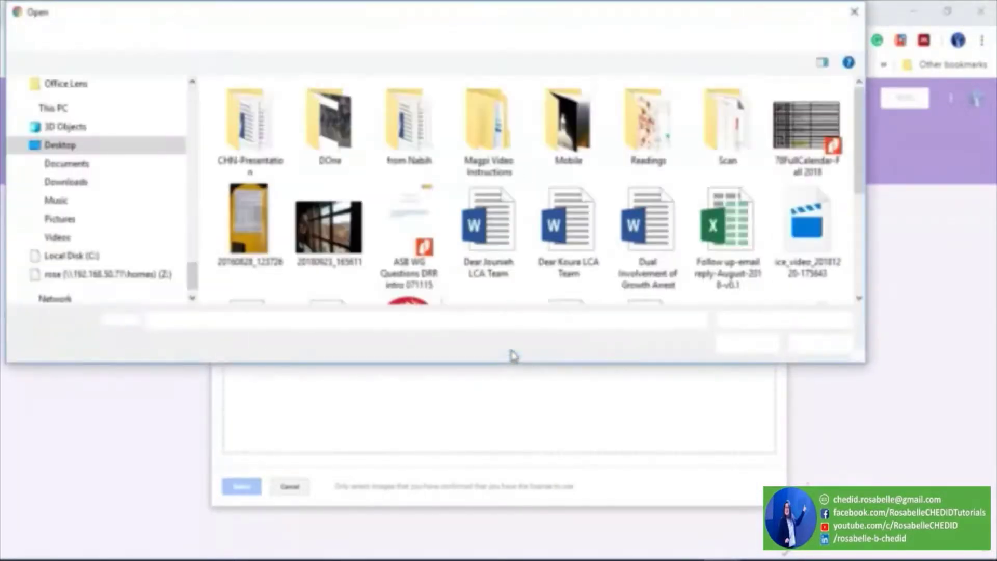
pyautogui.scroll(-5, 472, 263)
pyautogui.click(249, 244)
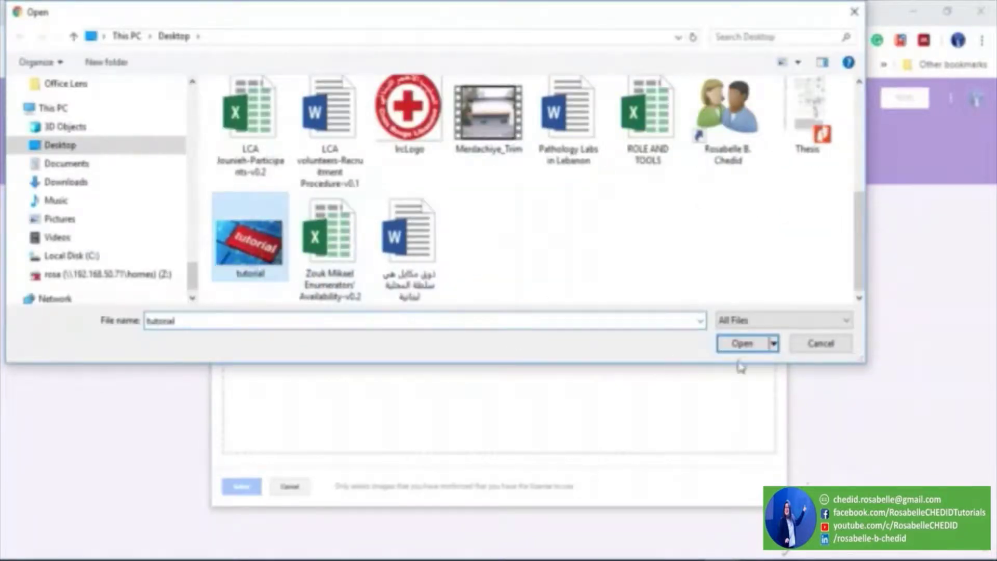
pyautogui.click(744, 345)
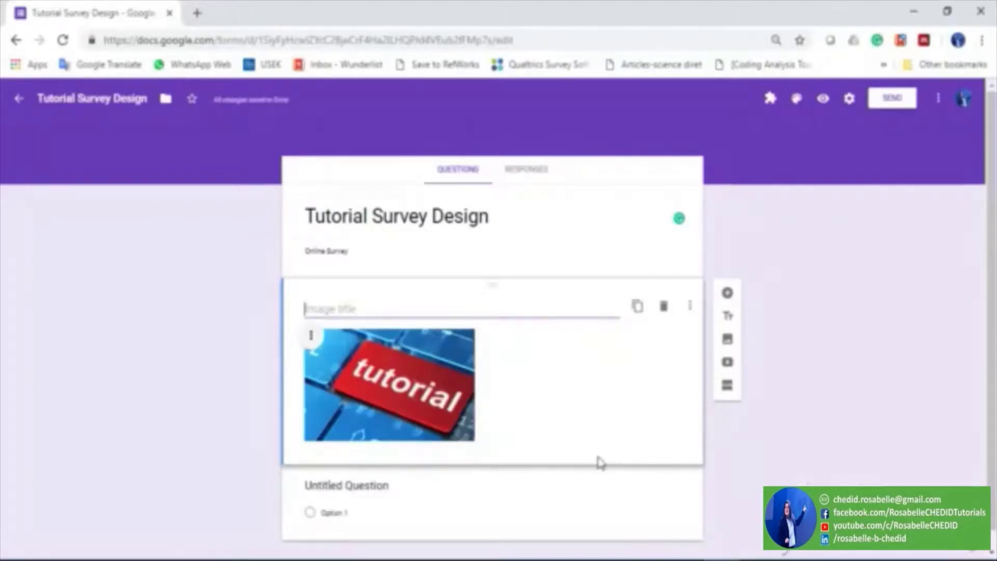
pyautogui.write('Tutorial')
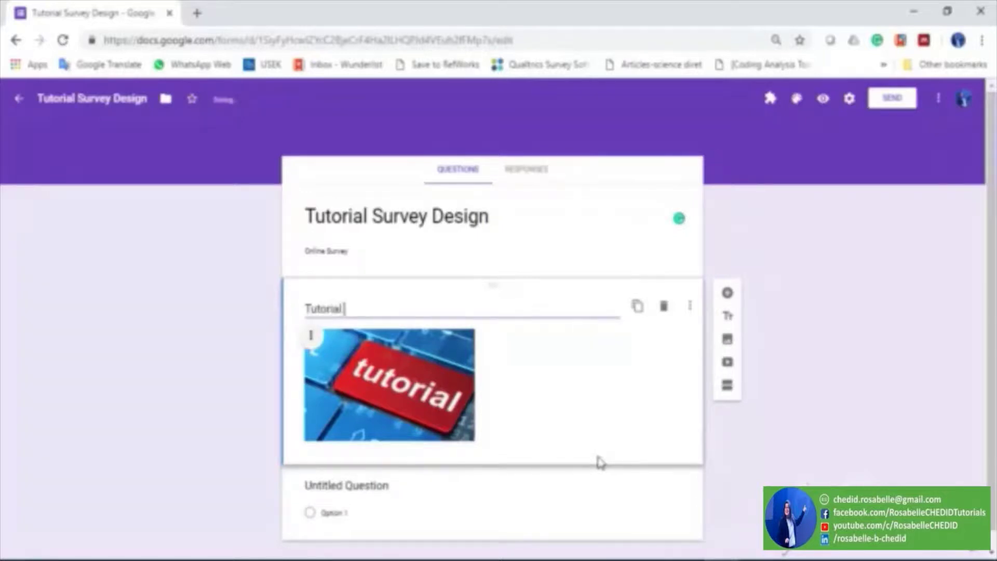
pyautogui.write(' Survey')
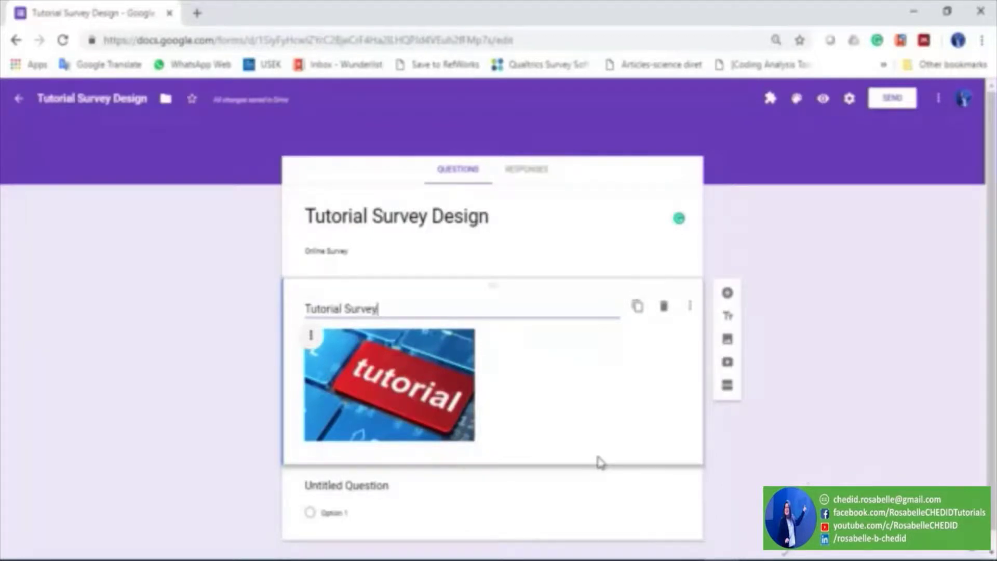
# Step: Add a blank question below the image, and insert a new section directly after the image
pyautogui.scroll(-1, 478, 367)
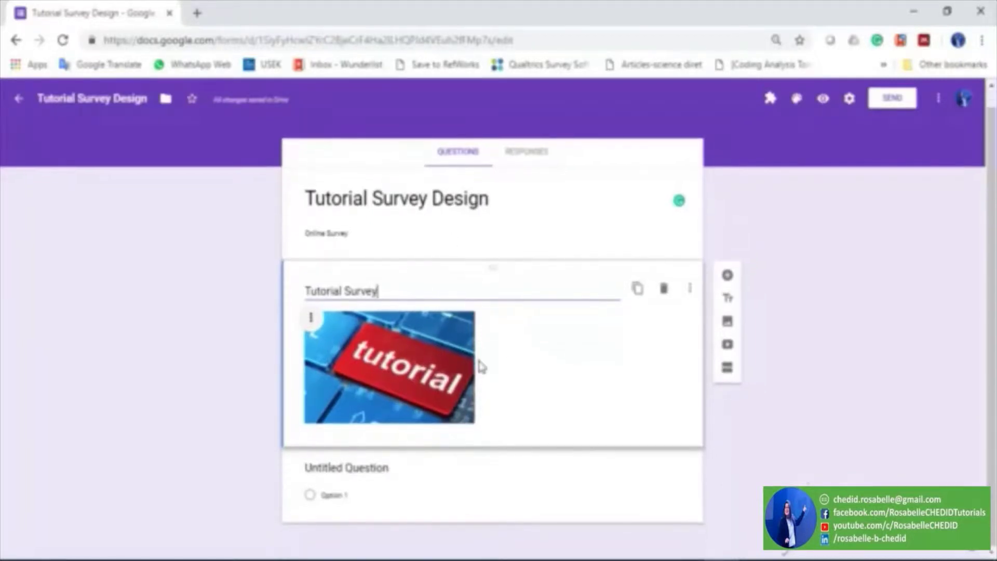
pyautogui.click(727, 278)
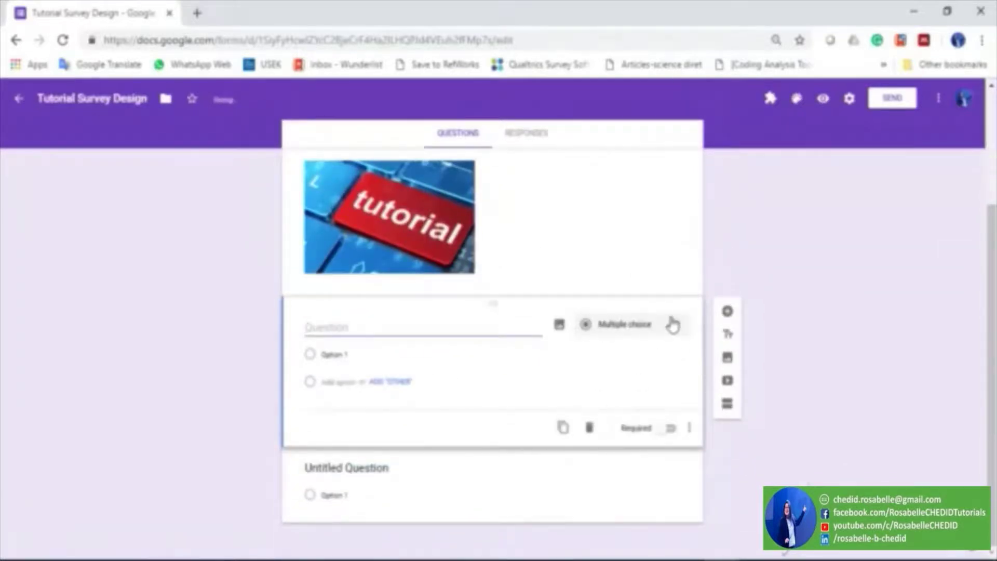
pyautogui.scroll(3, 670, 322)
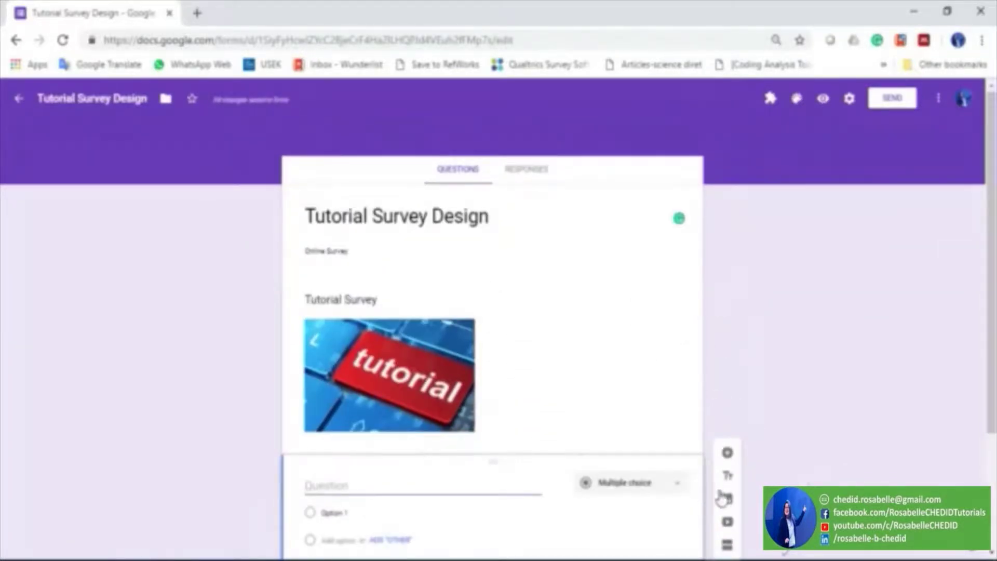
pyautogui.click(656, 291)
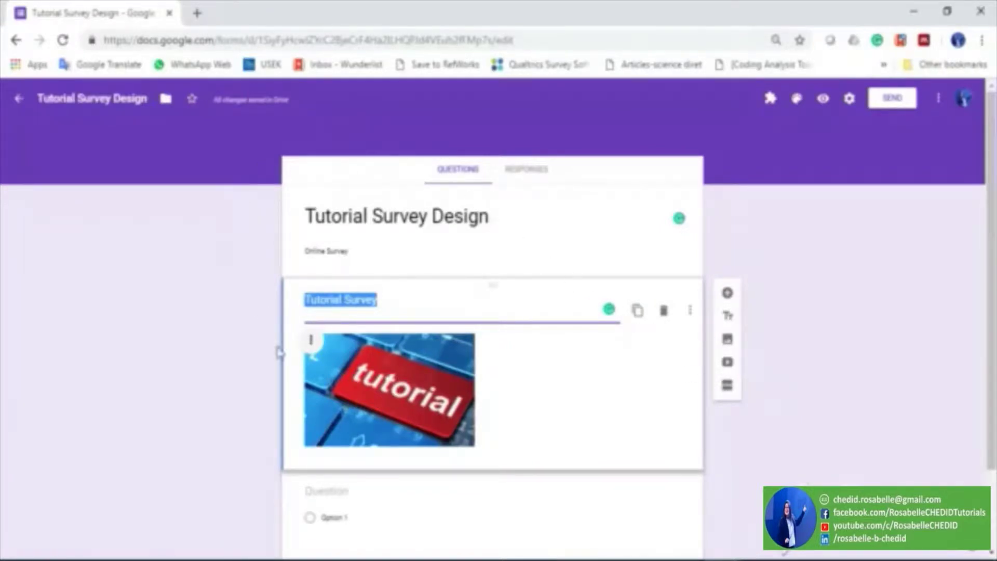
pyautogui.click(727, 385)
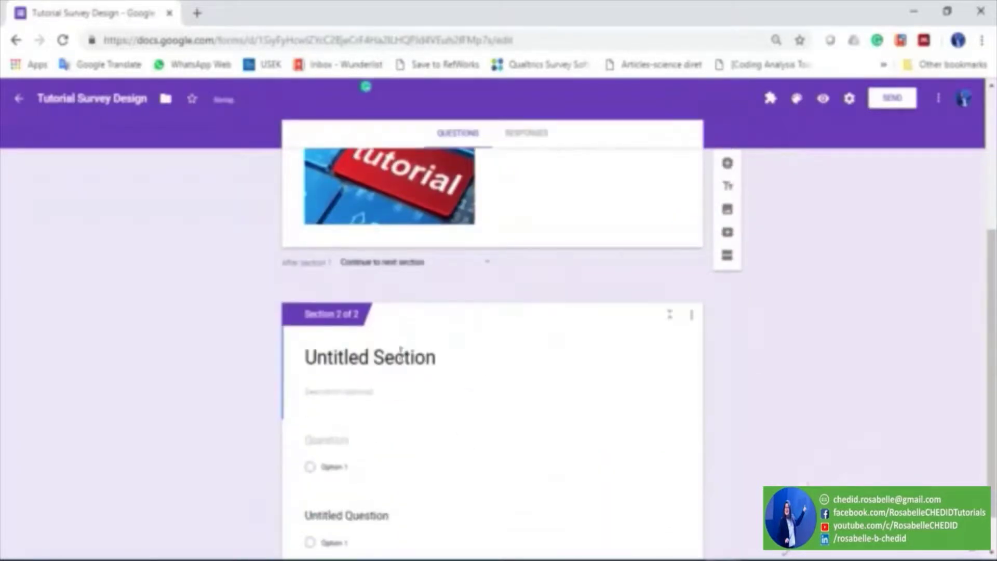
# Step: Title the new second section "Demographic"
pyautogui.click(398, 364)
pyautogui.write('D')
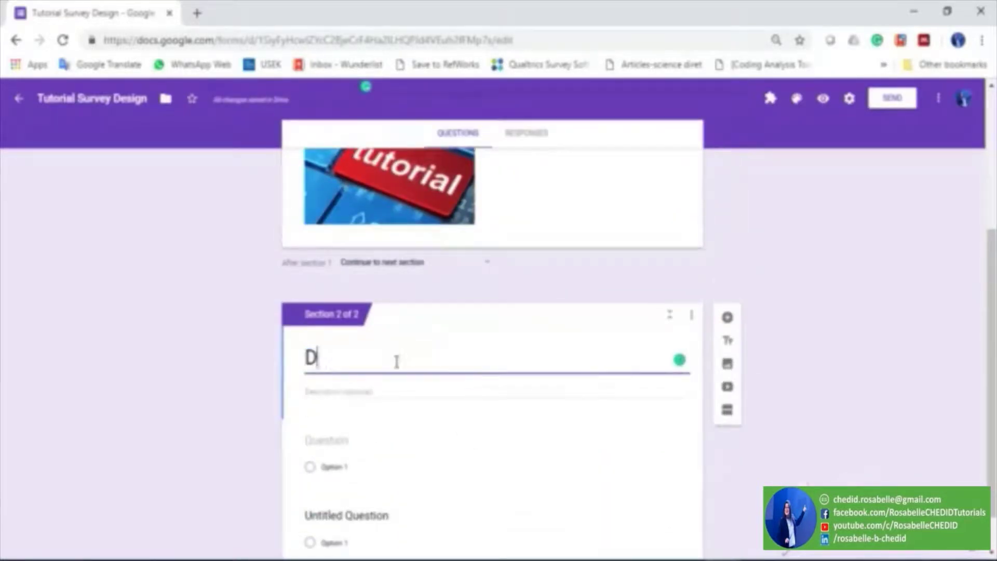
pyautogui.write('emograp')
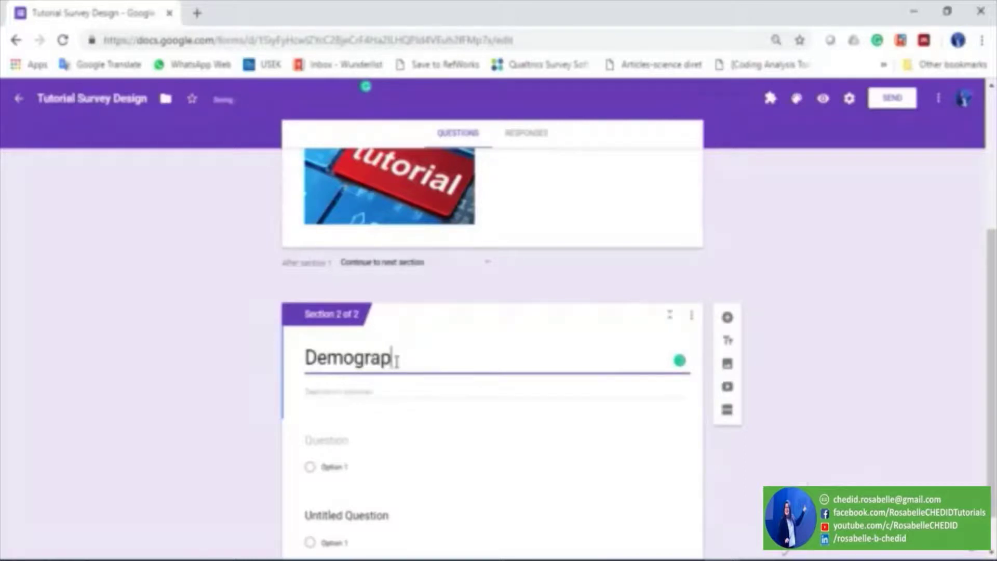
pyautogui.write('hic')
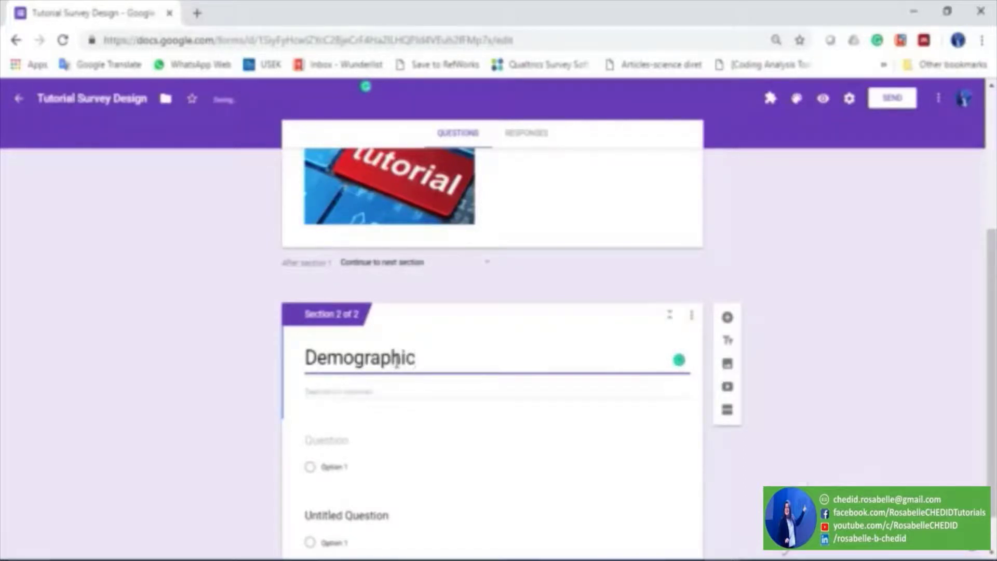
pyautogui.scroll(-1, 410, 431)
pyautogui.click(242, 343)
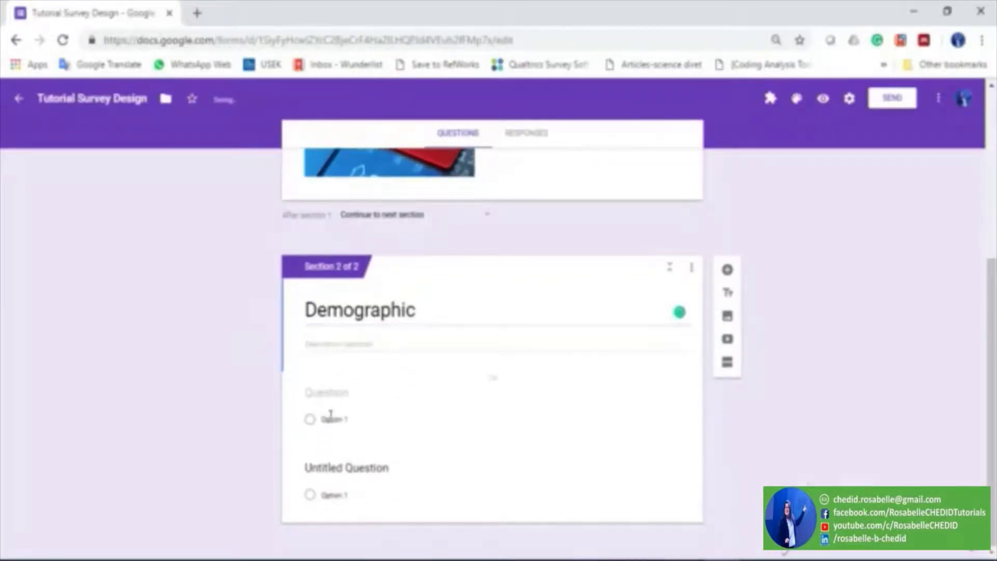
# Step: Try the Short answer and Paragraph types on the first question in the Demographic section, and set it back to Multiple choice
pyautogui.click(344, 392)
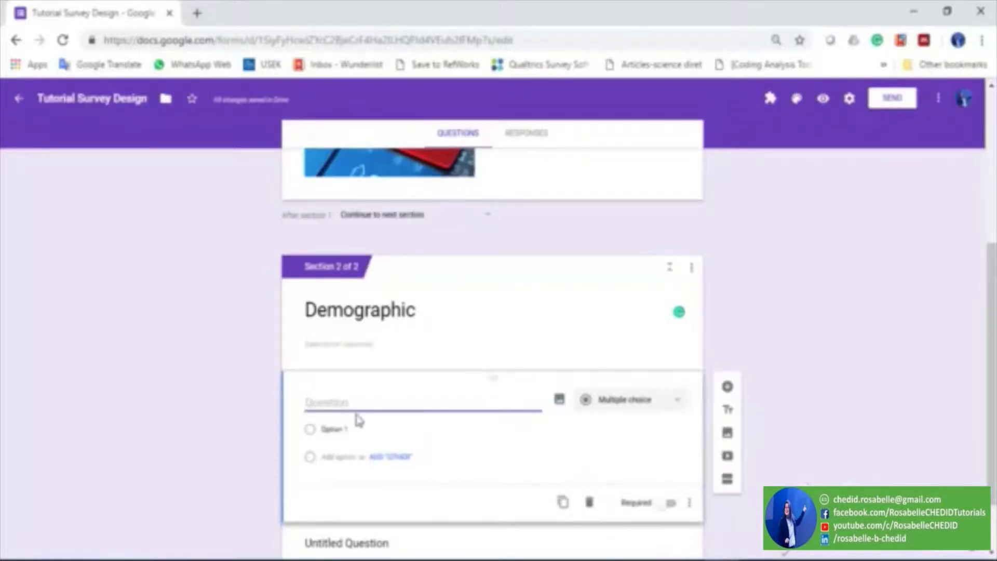
pyautogui.click(678, 402)
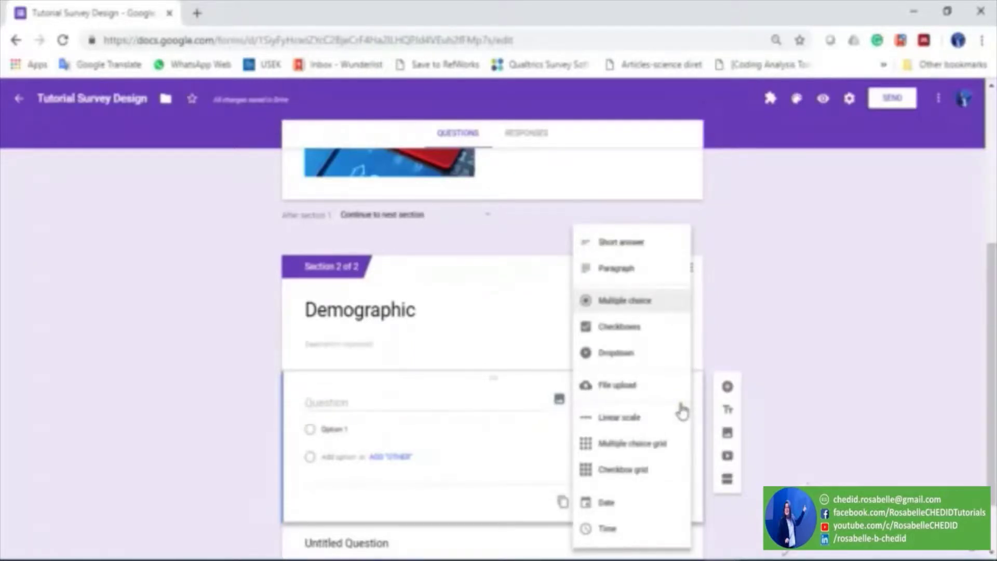
pyautogui.click(656, 250)
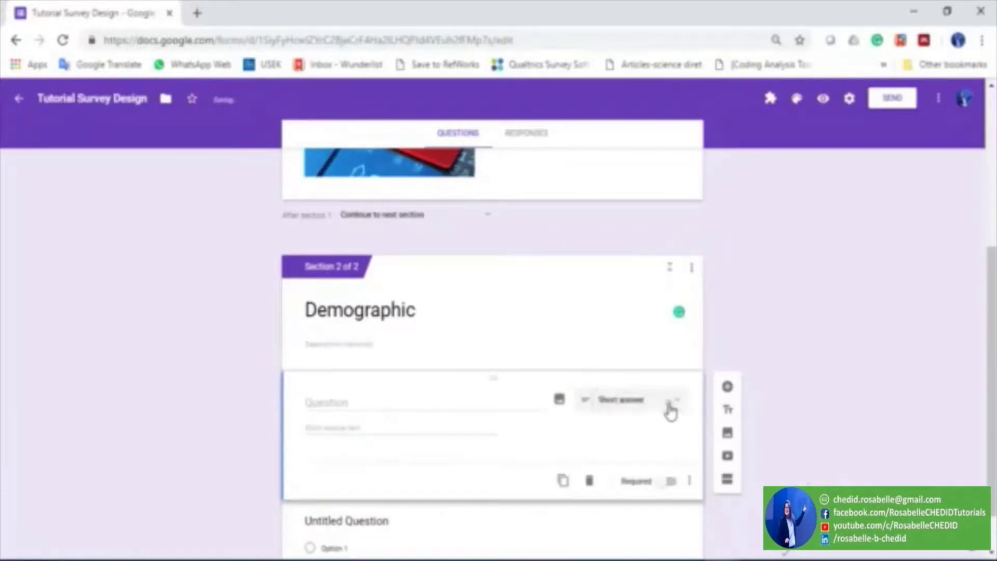
pyautogui.click(668, 411)
pyautogui.click(618, 280)
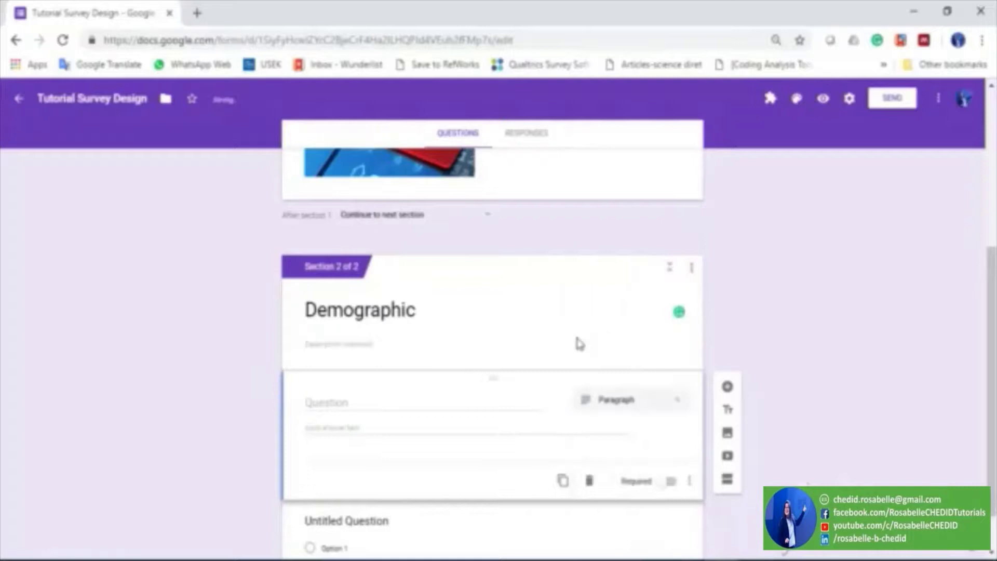
pyautogui.click(652, 407)
pyautogui.click(647, 303)
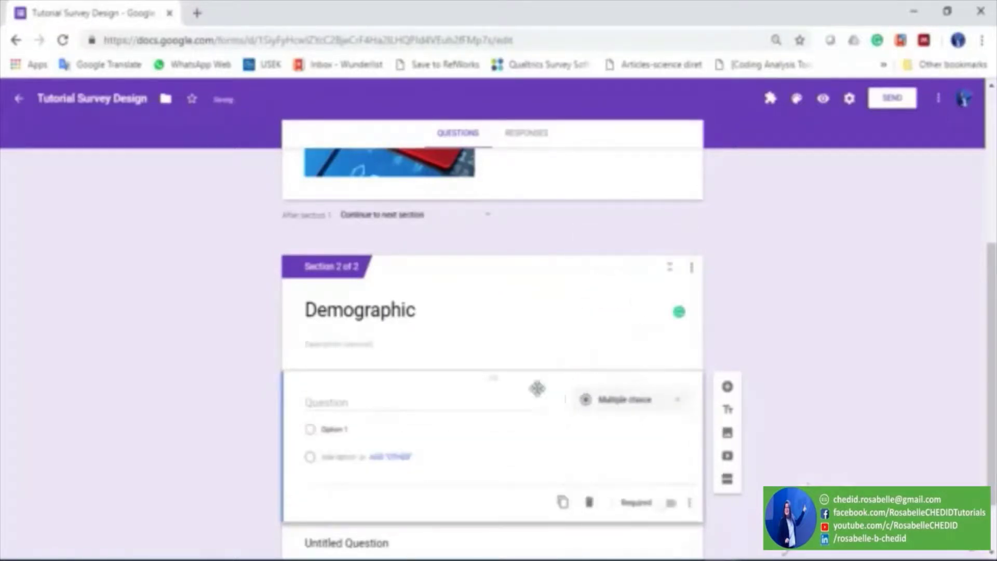
# Step: Try the Checkboxes, Dropdown, Linear scale and Multiple choice grid types on the first Demographic question, and set it back to Multiple choice
pyautogui.click(640, 401)
pyautogui.click(631, 336)
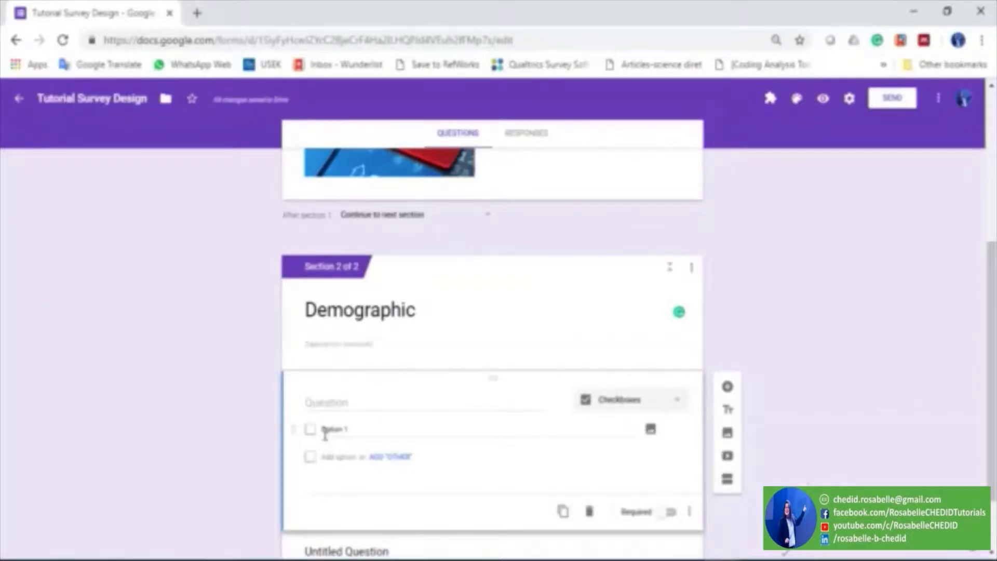
pyautogui.click(630, 404)
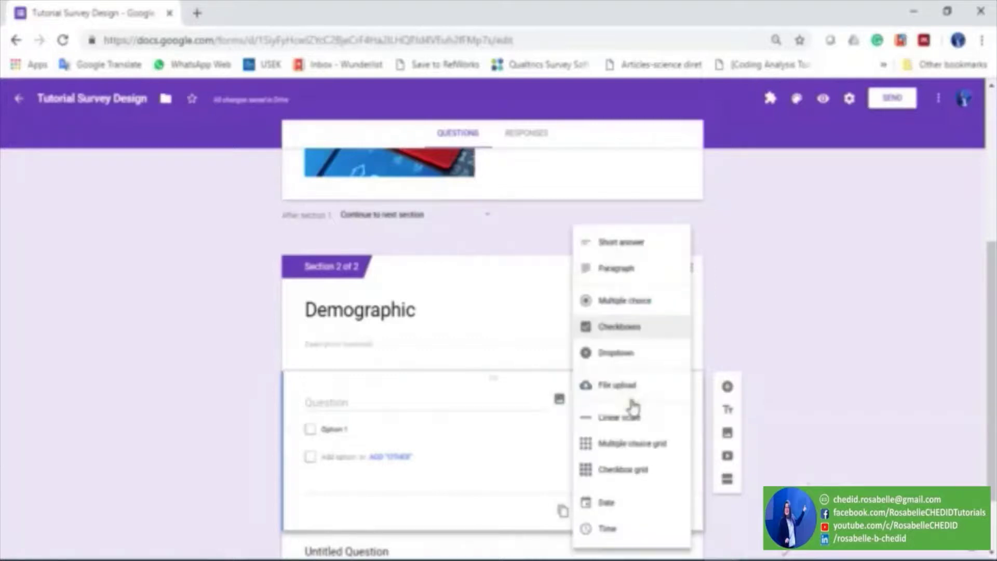
pyautogui.click(626, 361)
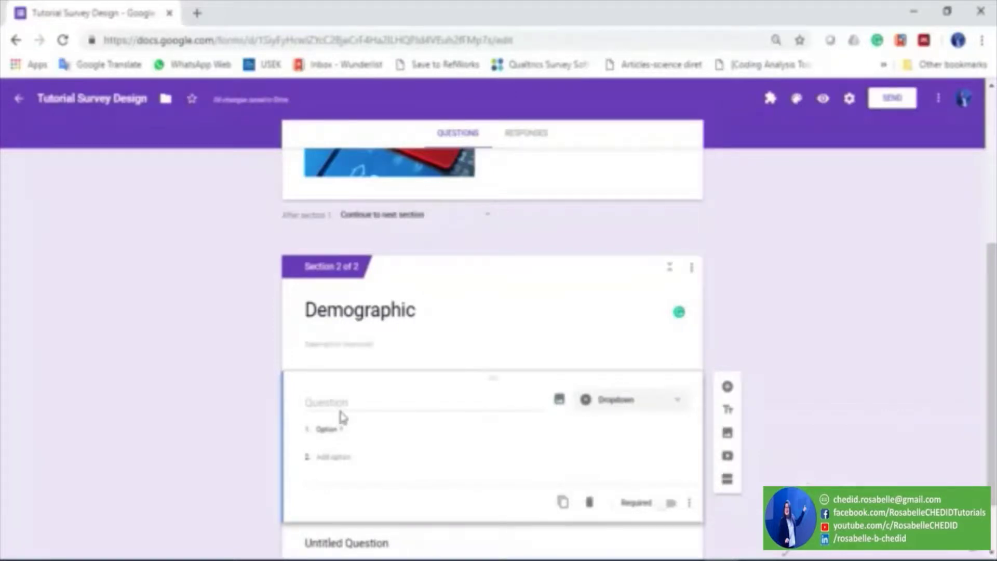
pyautogui.click(642, 408)
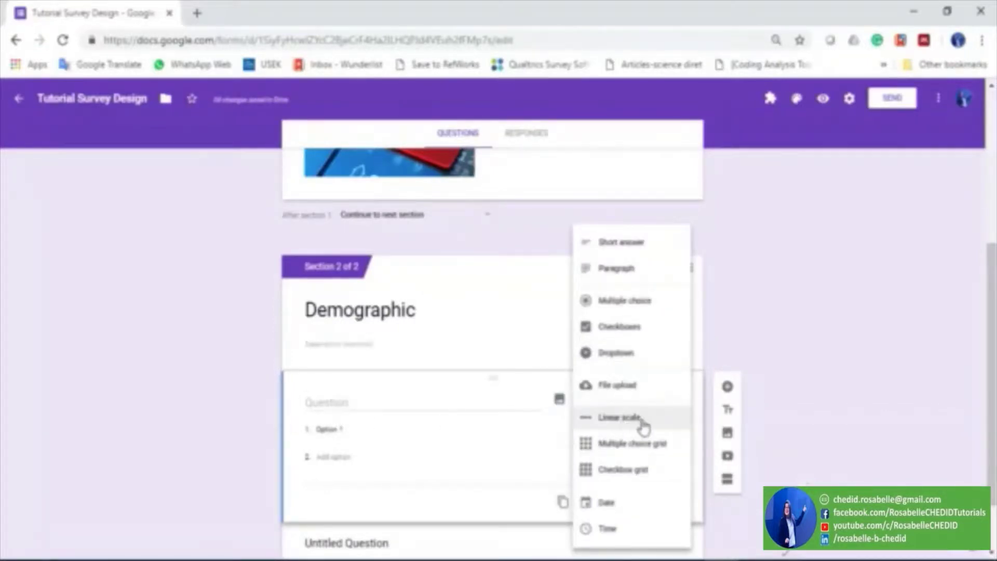
pyautogui.click(639, 418)
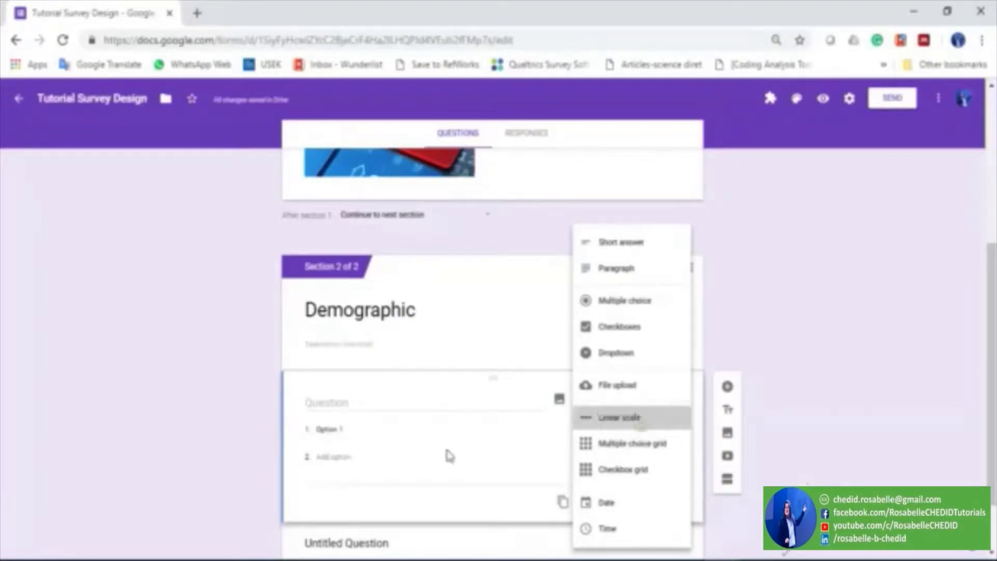
pyautogui.click(644, 411)
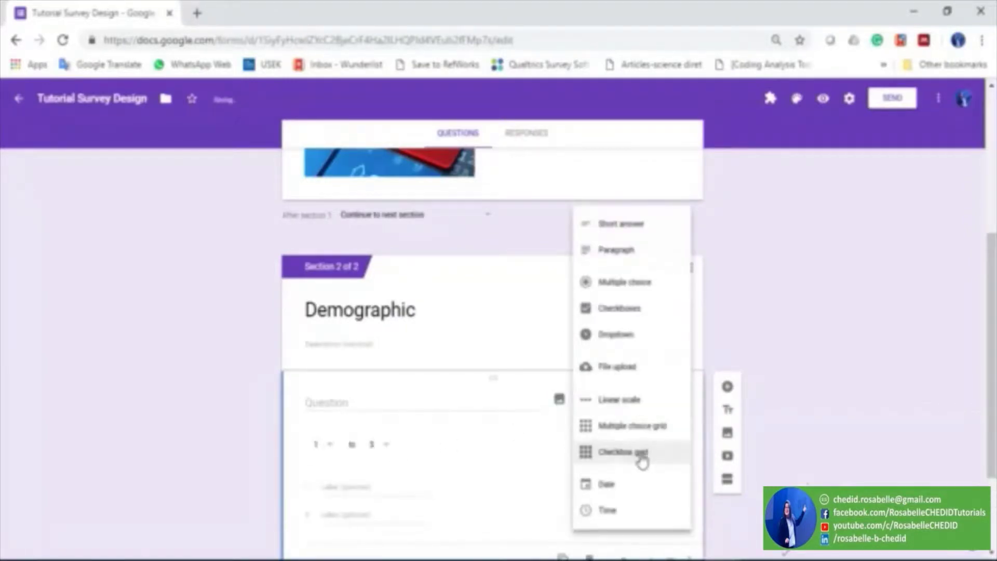
pyautogui.click(648, 426)
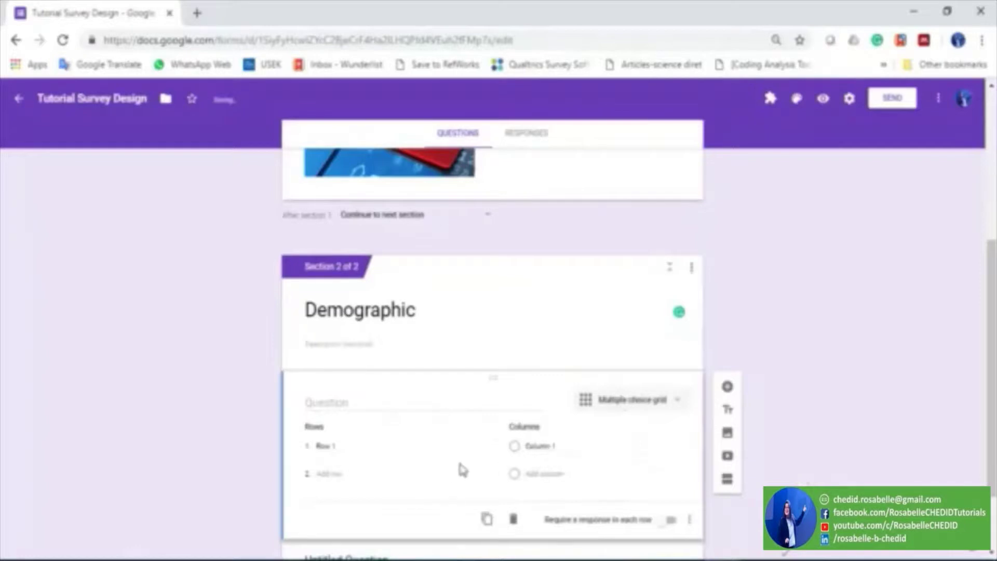
pyautogui.click(664, 409)
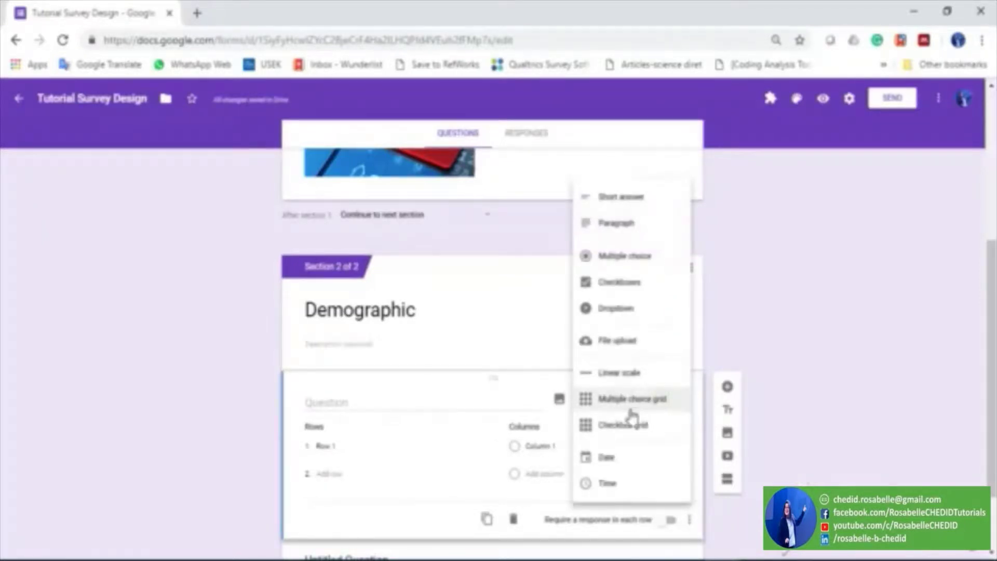
pyautogui.click(630, 256)
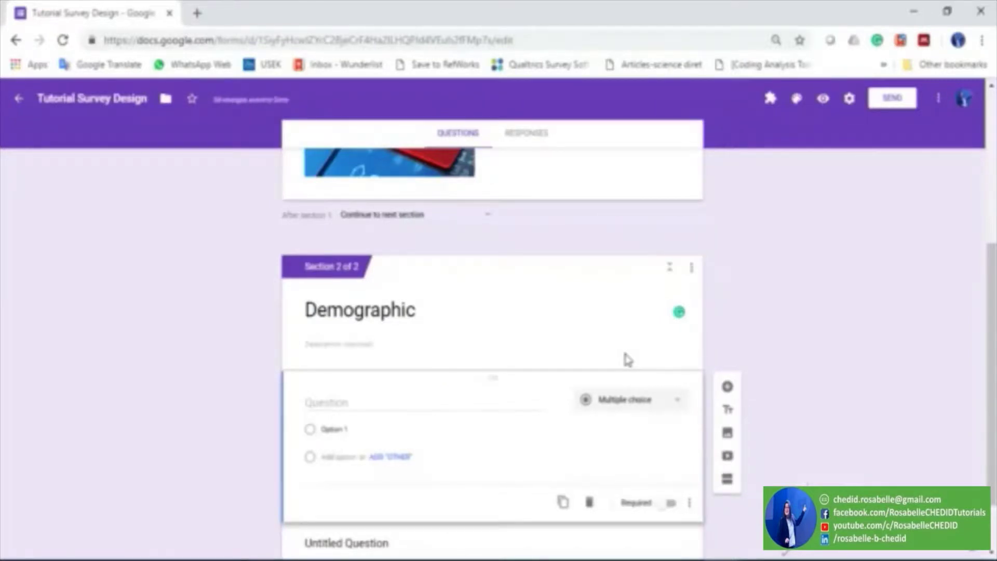
# Step: Title the first Demographic question "Gender" with the options Female, Male and Prefer not to say, and make it required
pyautogui.click(392, 401)
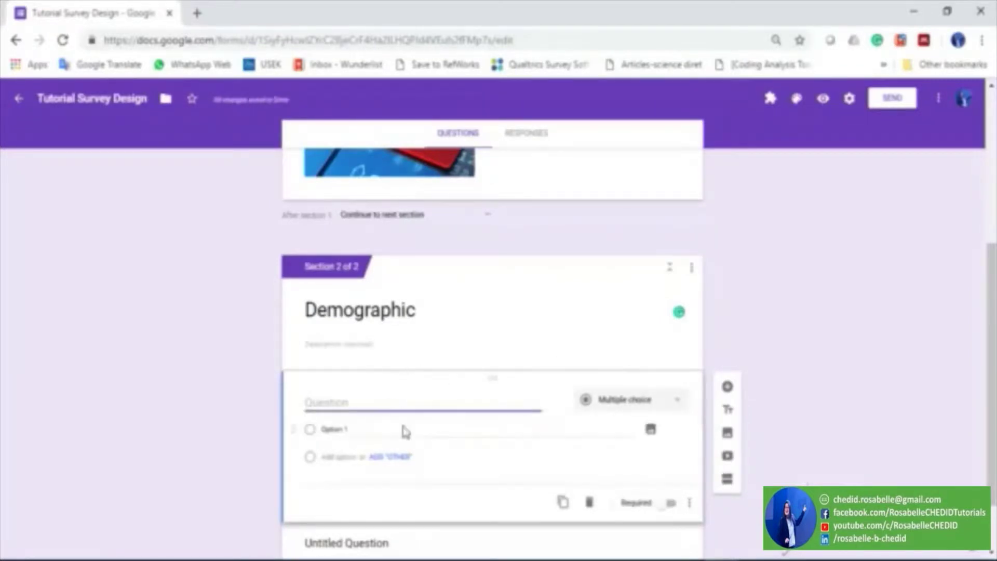
pyautogui.write('Gender')
pyautogui.click(390, 431)
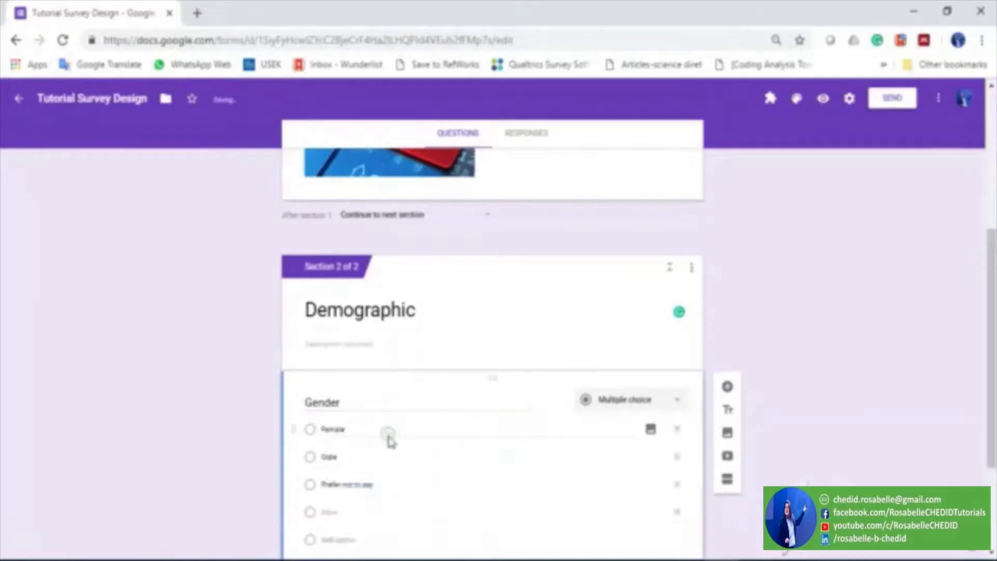
pyautogui.scroll(-2, 434, 472)
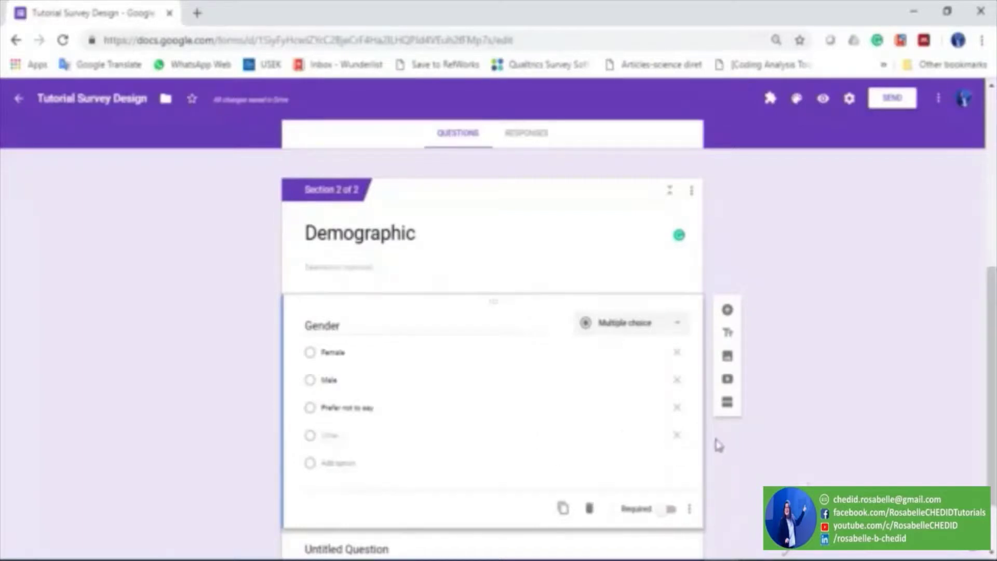
pyautogui.click(676, 438)
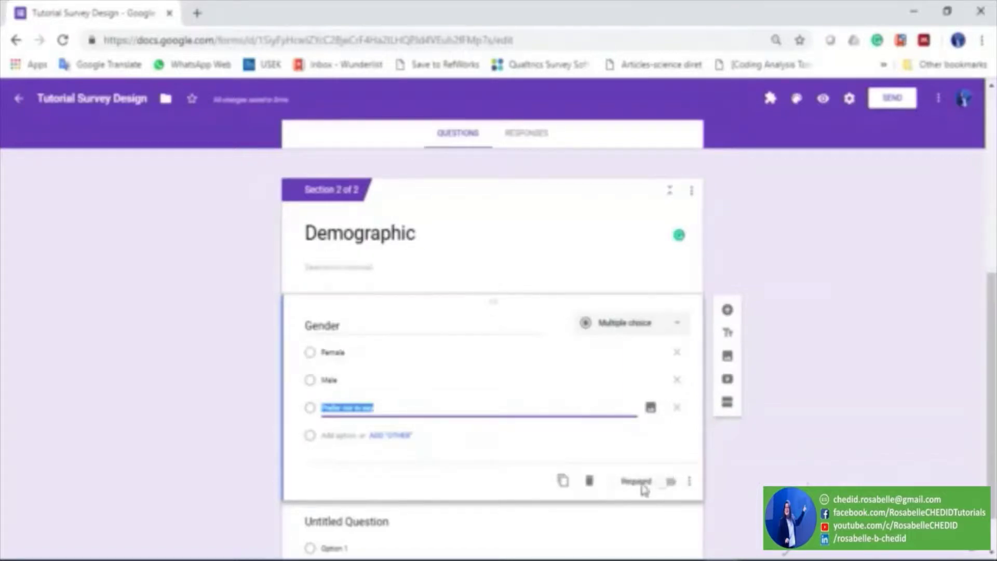
pyautogui.click(669, 483)
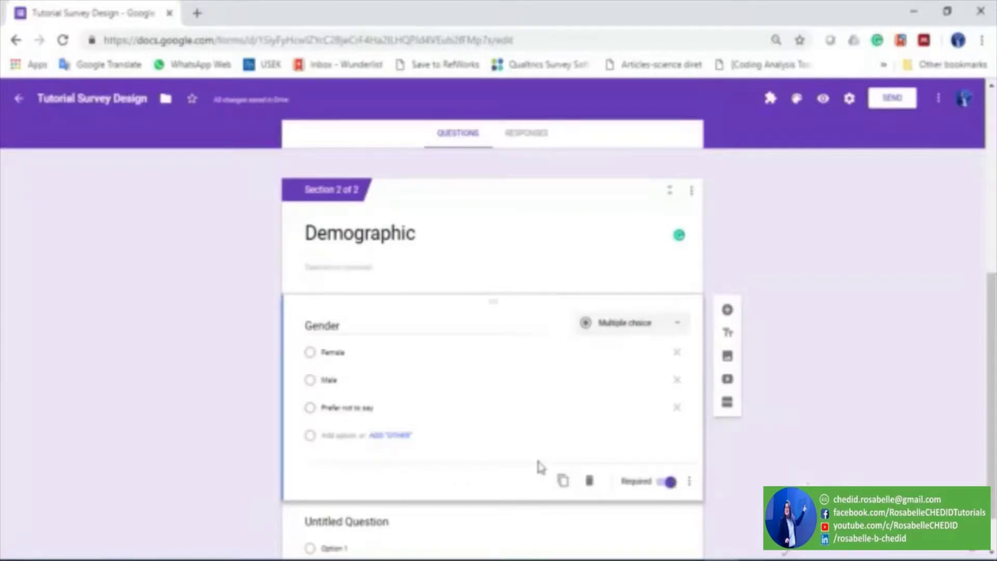
# Step: Duplicate the Gender question and delete the copy
pyautogui.scroll(-1, 537, 457)
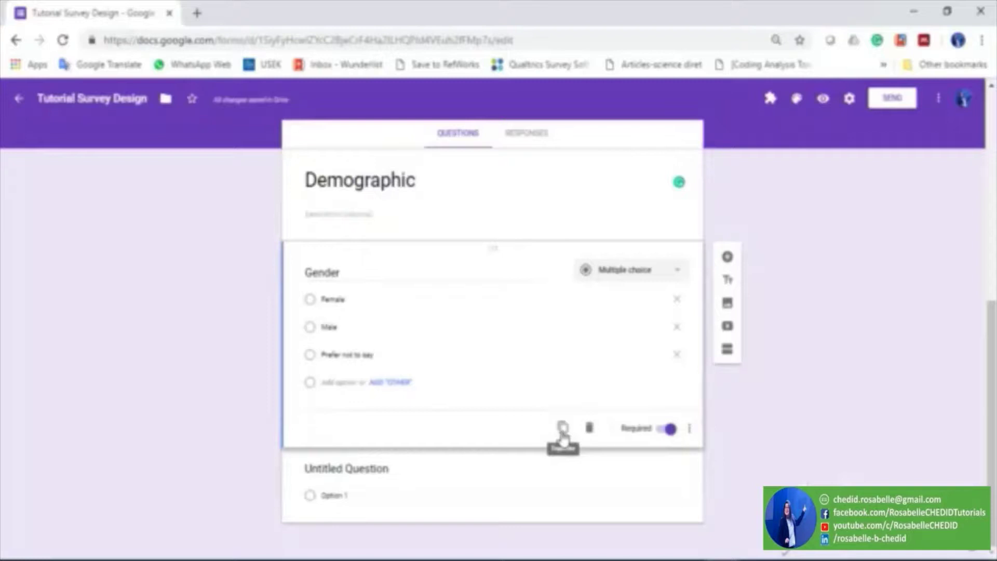
pyautogui.click(562, 429)
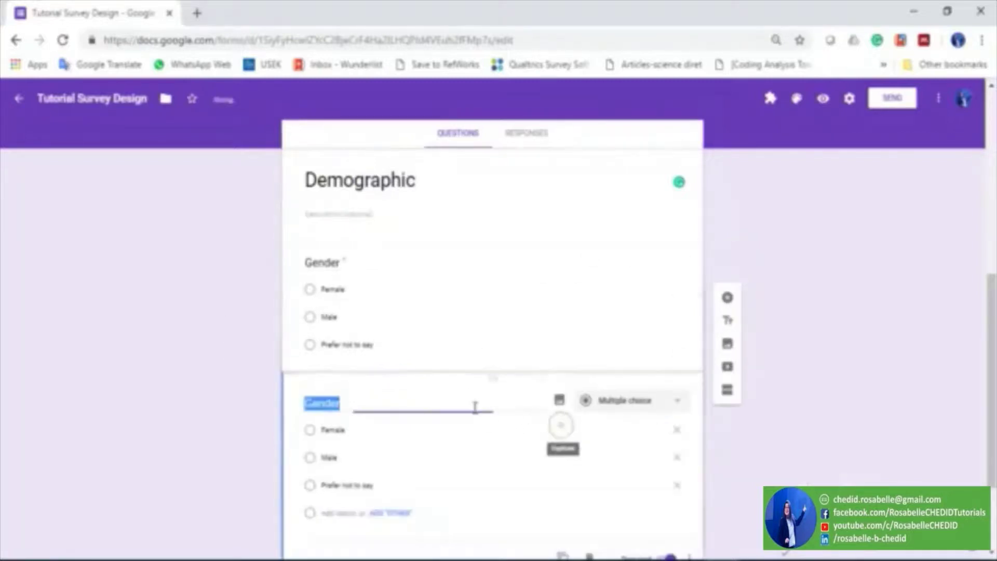
pyautogui.scroll(3, 397, 239)
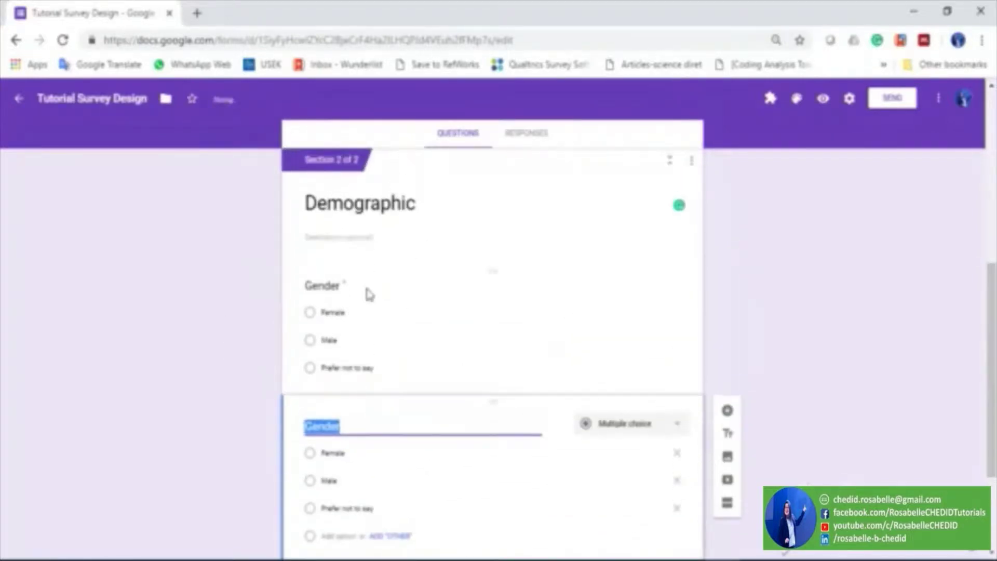
pyautogui.scroll(-2, 348, 444)
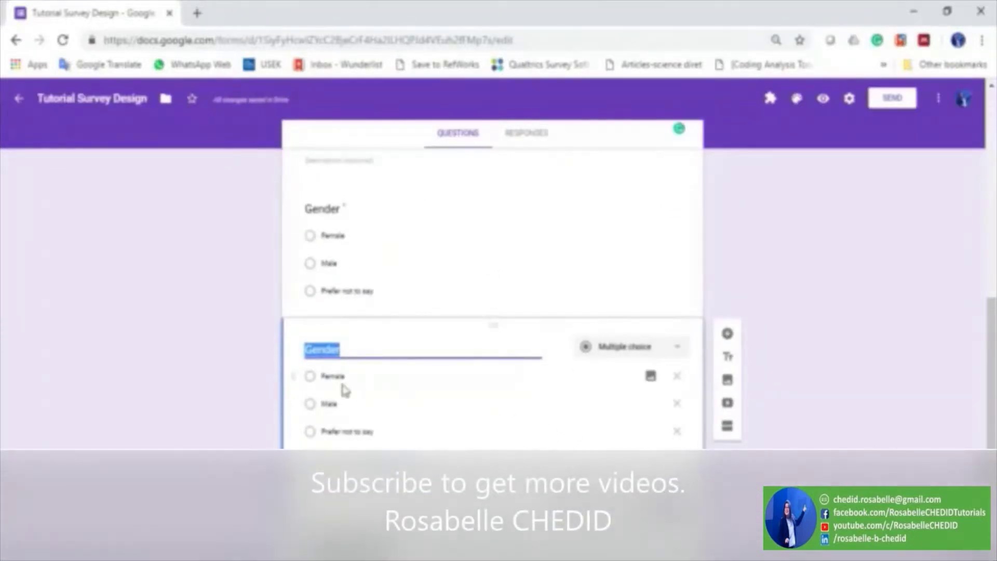
pyautogui.click(349, 235)
pyautogui.click(439, 452)
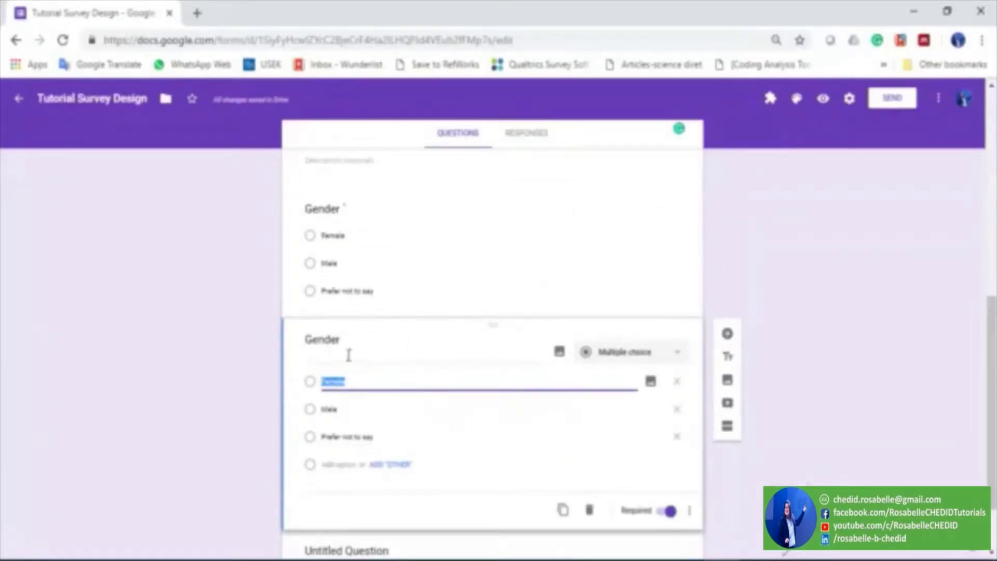
pyautogui.click(590, 512)
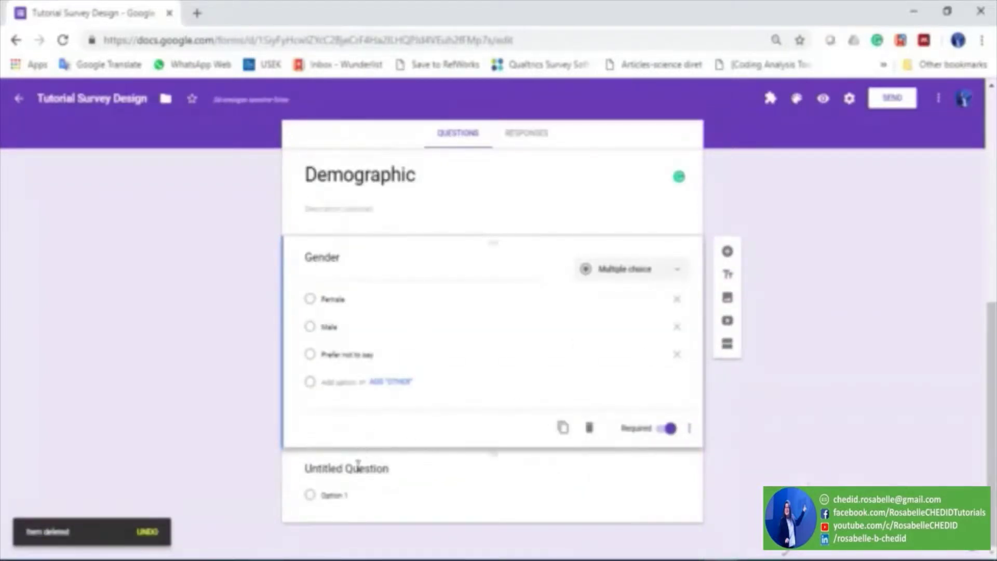
# Step: Title the untitled question below Gender "Age" and set its type to Multiple choice
pyautogui.click(358, 468)
pyautogui.write('Age')
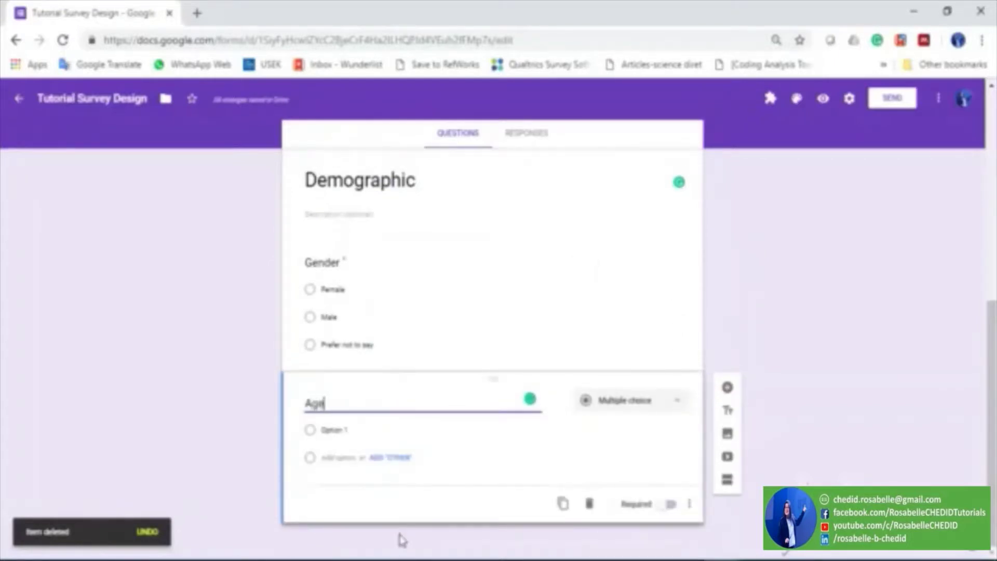
pyautogui.click(345, 426)
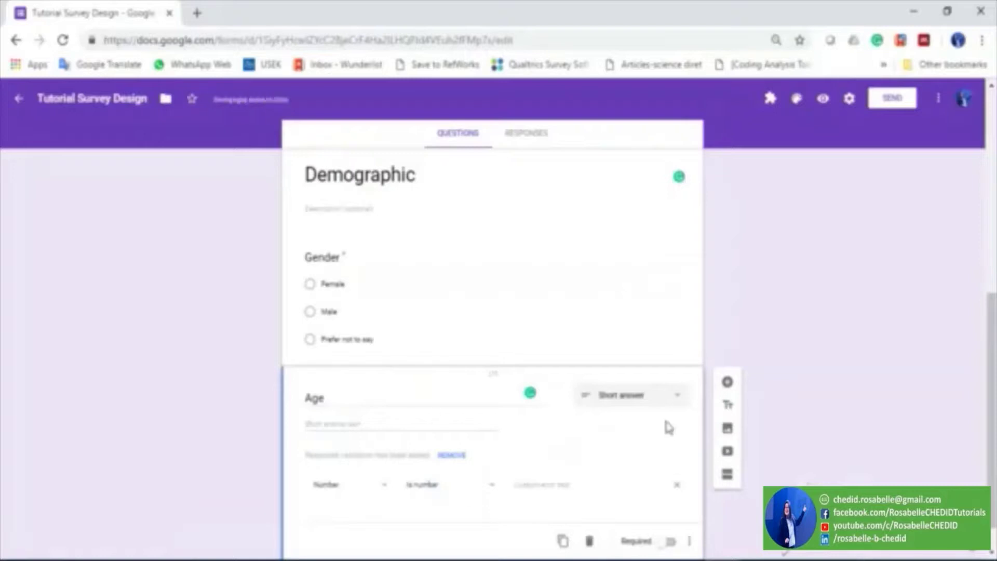
pyautogui.click(674, 397)
pyautogui.click(616, 312)
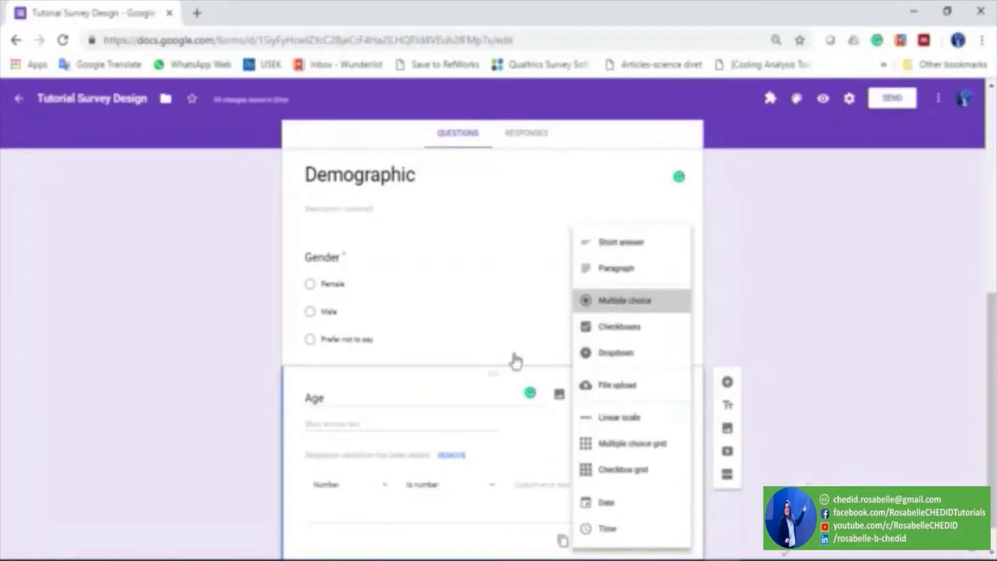
# Step: Give the Age question the options 0-17, 18-64 and >64, and make it required
pyautogui.click(332, 431)
pyautogui.write('<17')
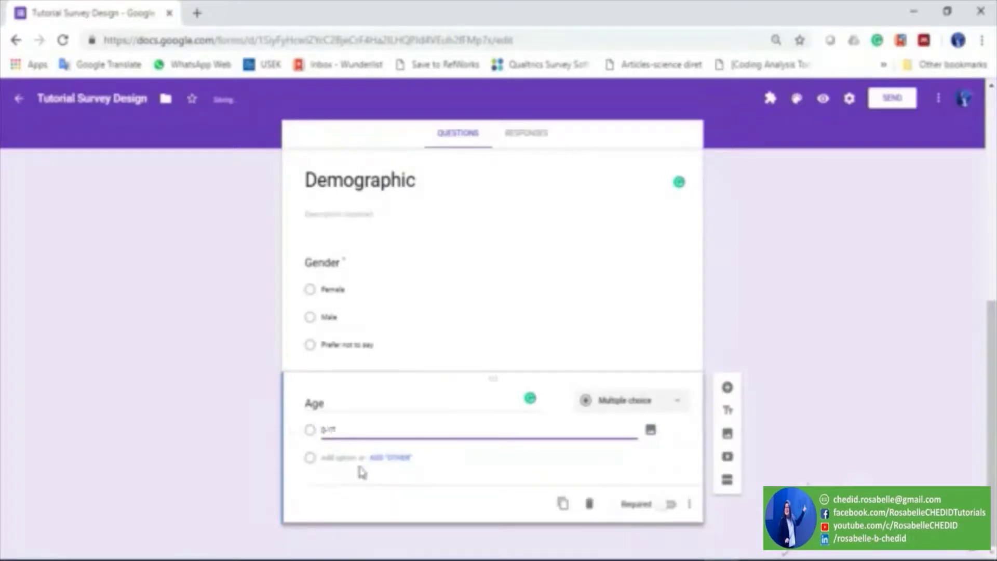
pyautogui.click(343, 457)
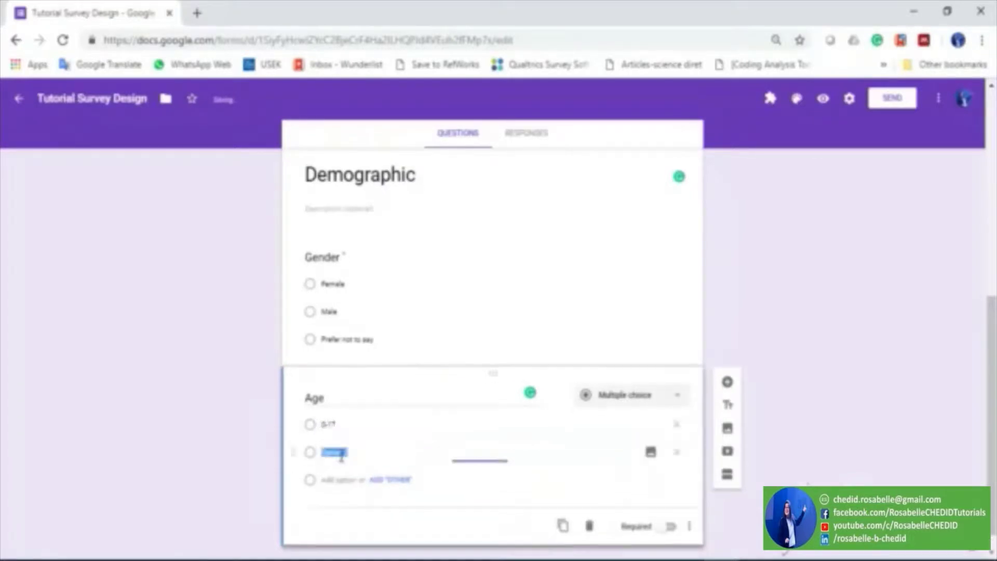
pyautogui.write('18-64')
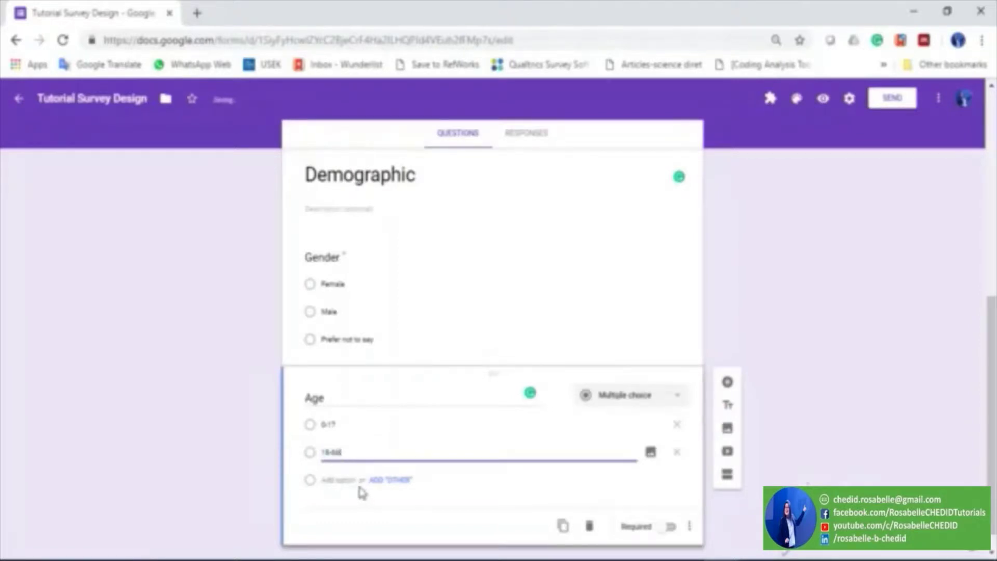
pyautogui.click(352, 479)
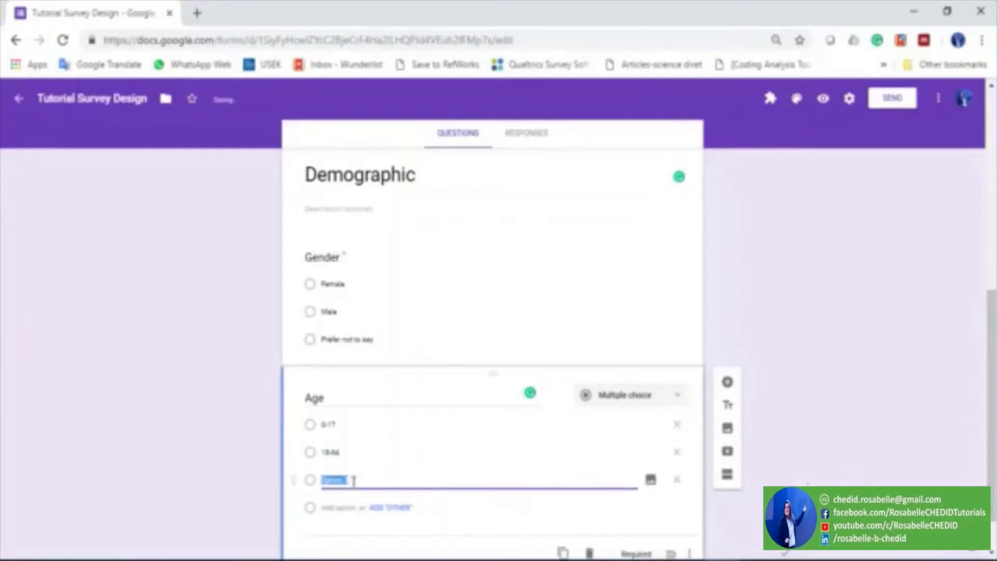
pyautogui.write('64')
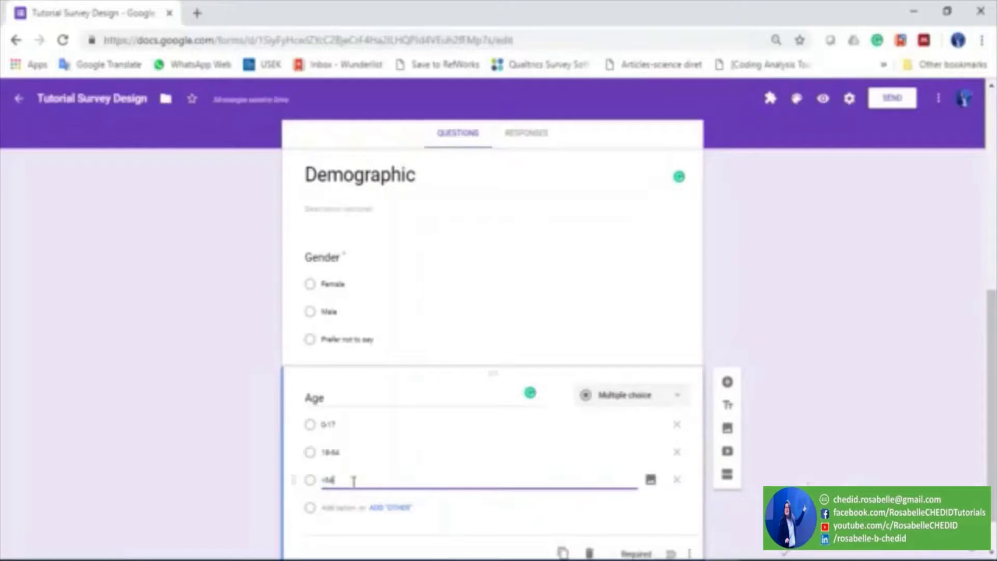
pyautogui.scroll(-1, 565, 500)
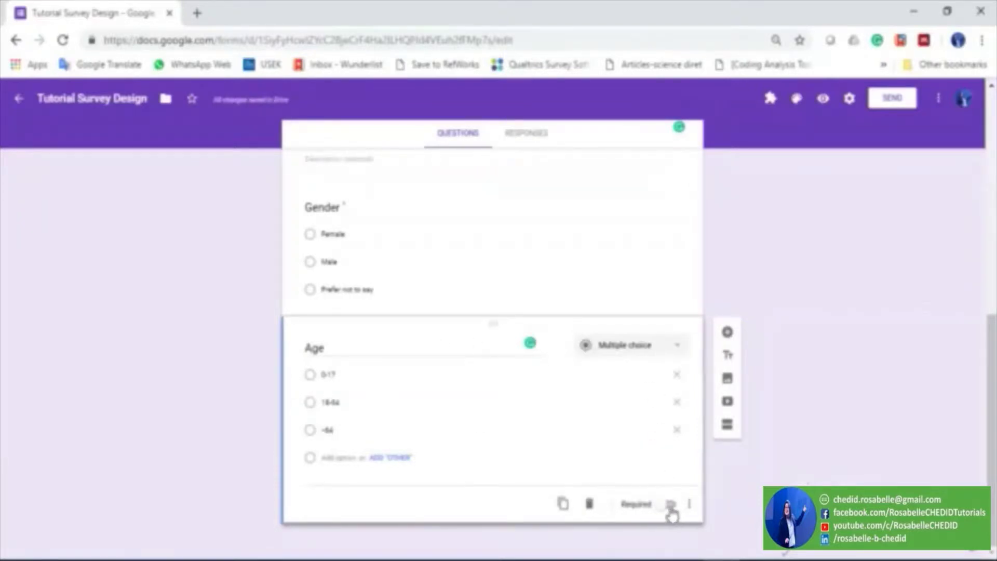
pyautogui.click(670, 505)
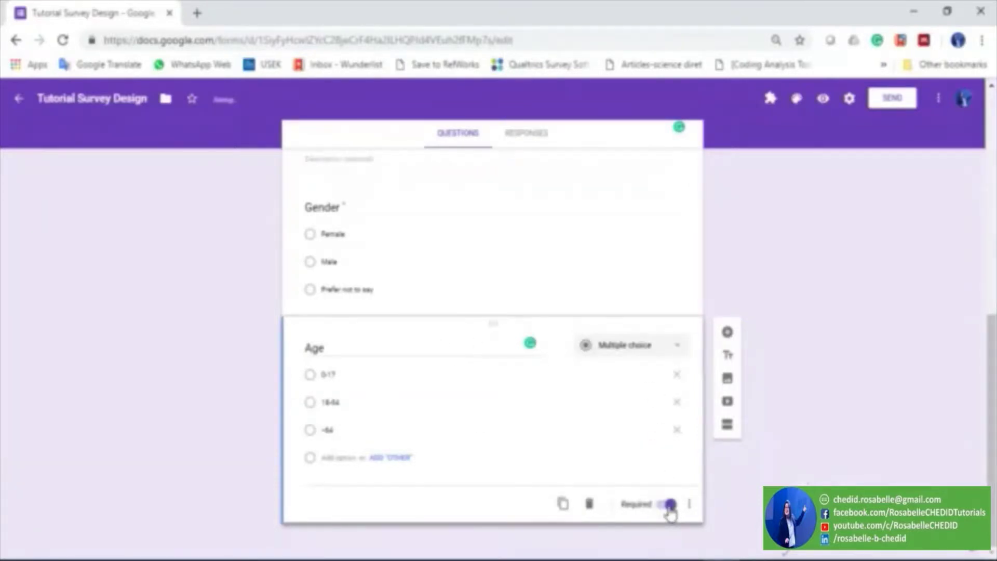
# Step: Add a third section after the Age question and title it "Children"
pyautogui.scroll(3, 362, 425)
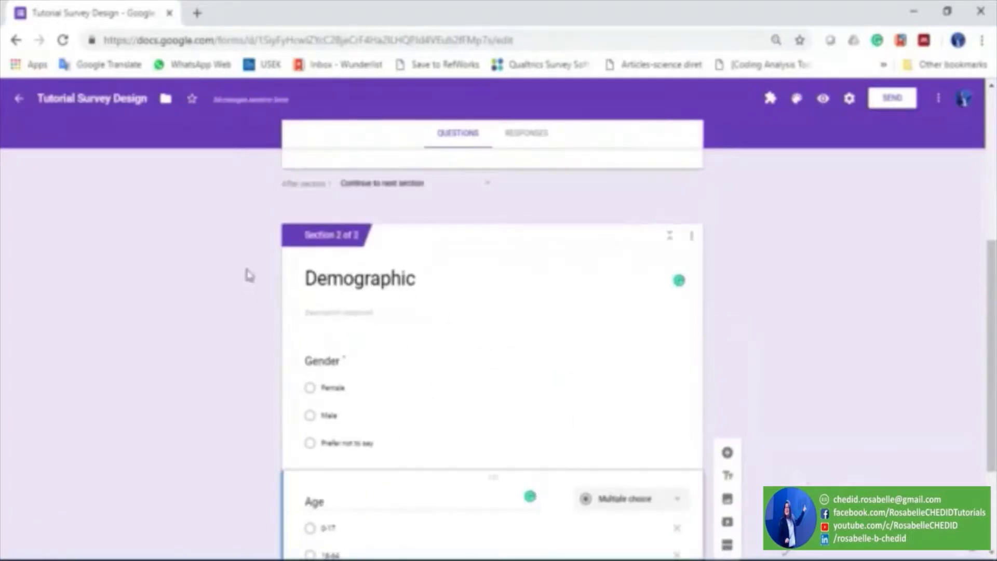
pyautogui.scroll(-3, 598, 345)
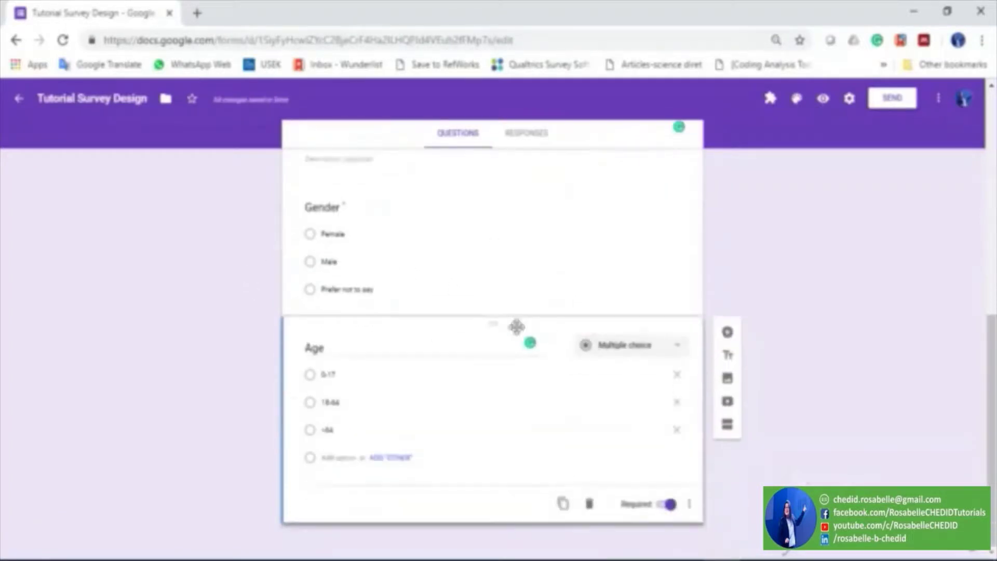
pyautogui.click(727, 426)
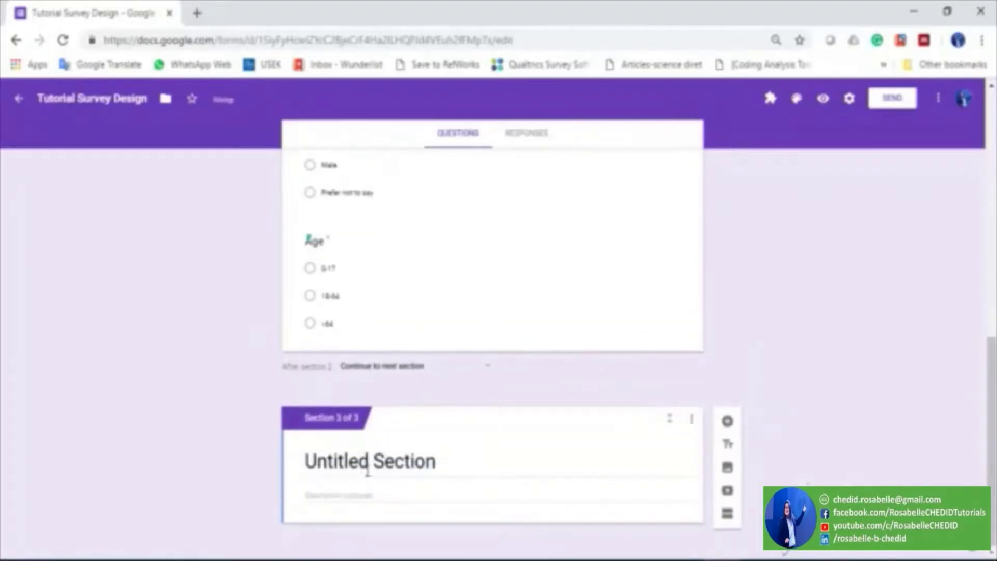
pyautogui.click(367, 472)
pyautogui.write('Child')
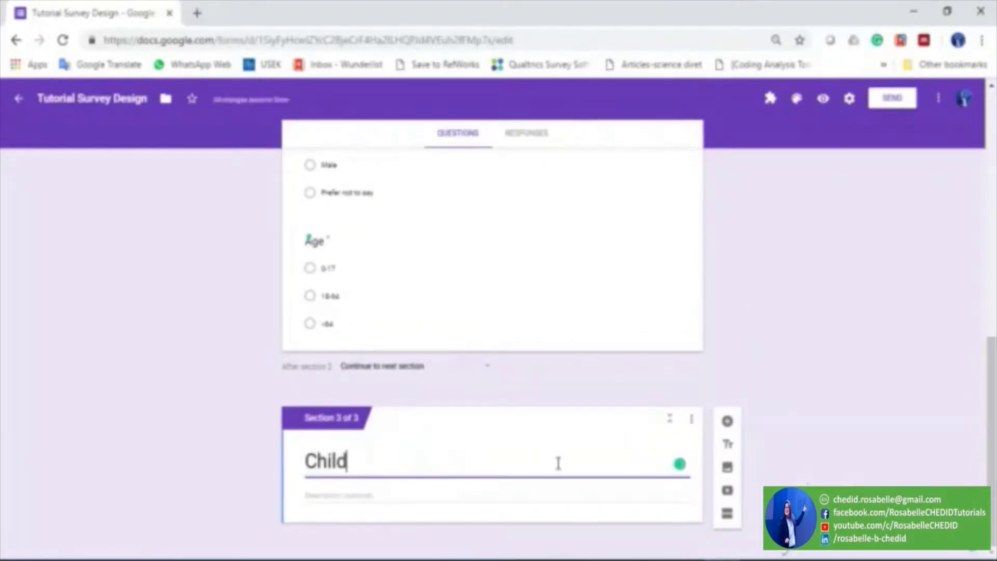
pyautogui.write('ren')
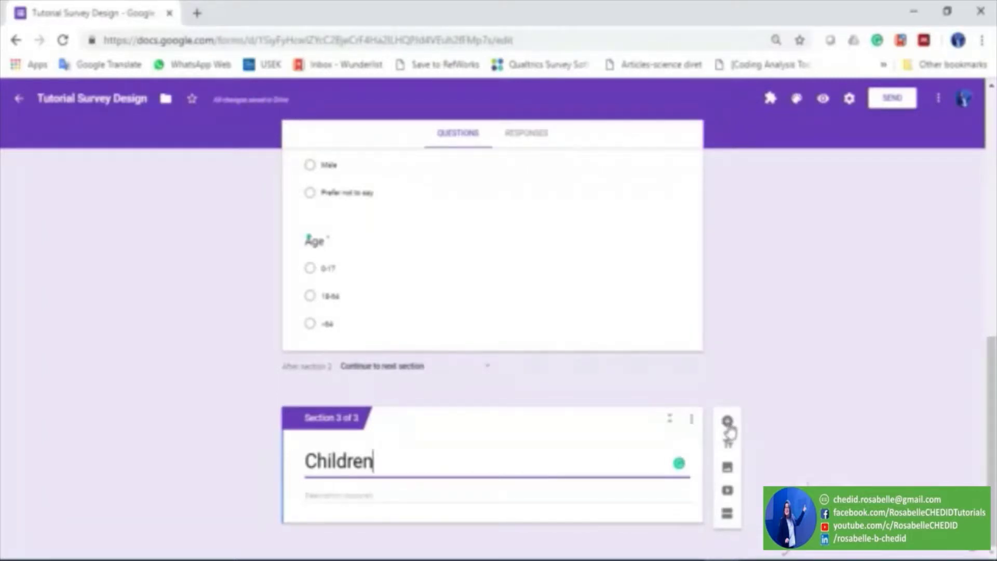
# Step: Add a multiple-choice question titled "Child Labor" to the Children section with the options Yes, No and No Answer
pyautogui.click(728, 423)
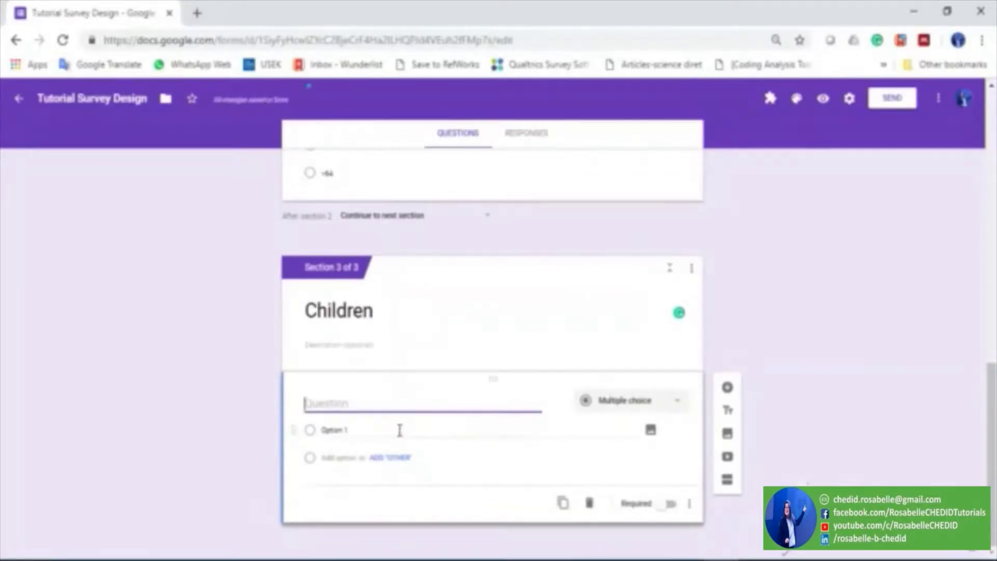
pyautogui.write('Child Labor')
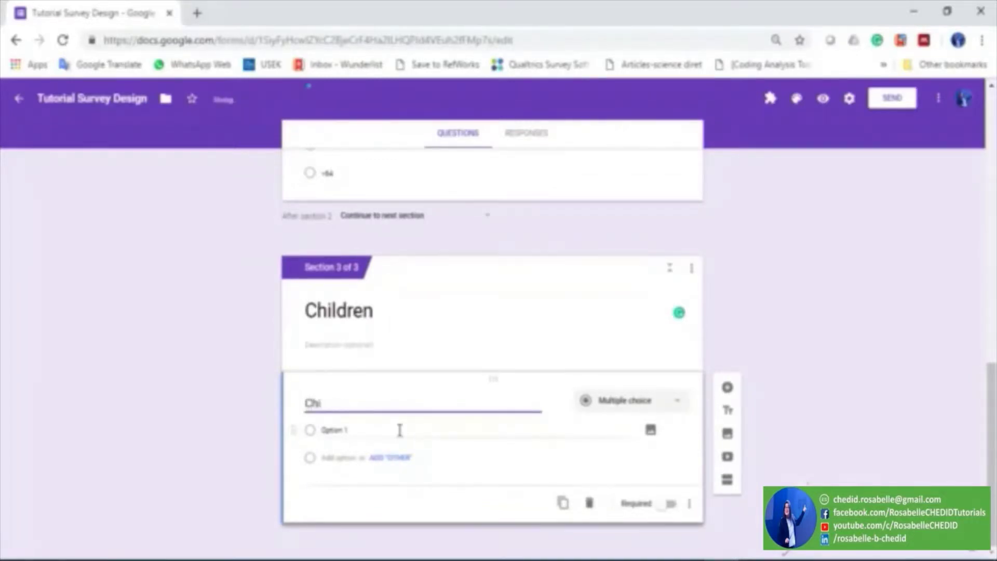
pyautogui.click(339, 453)
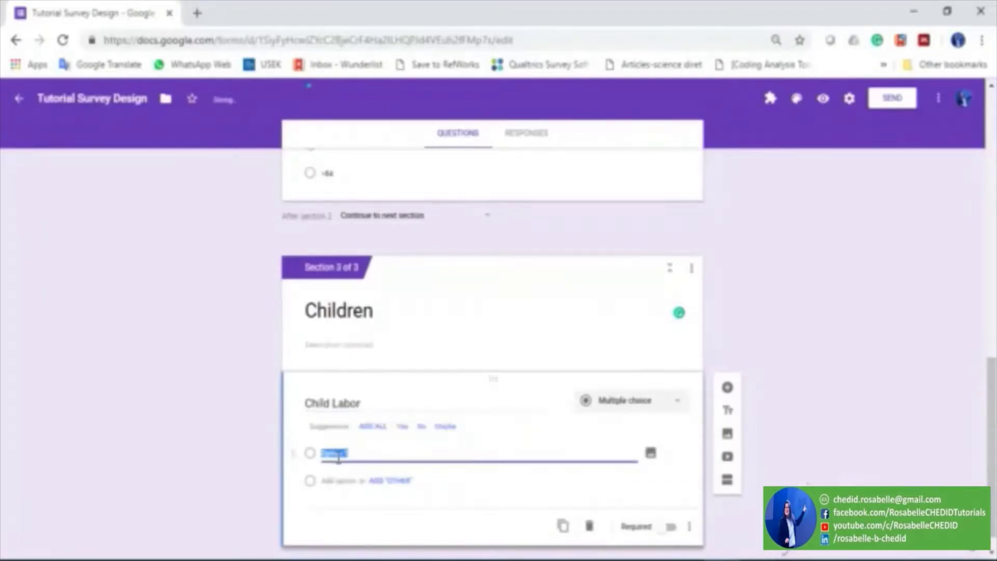
pyautogui.write('Yes')
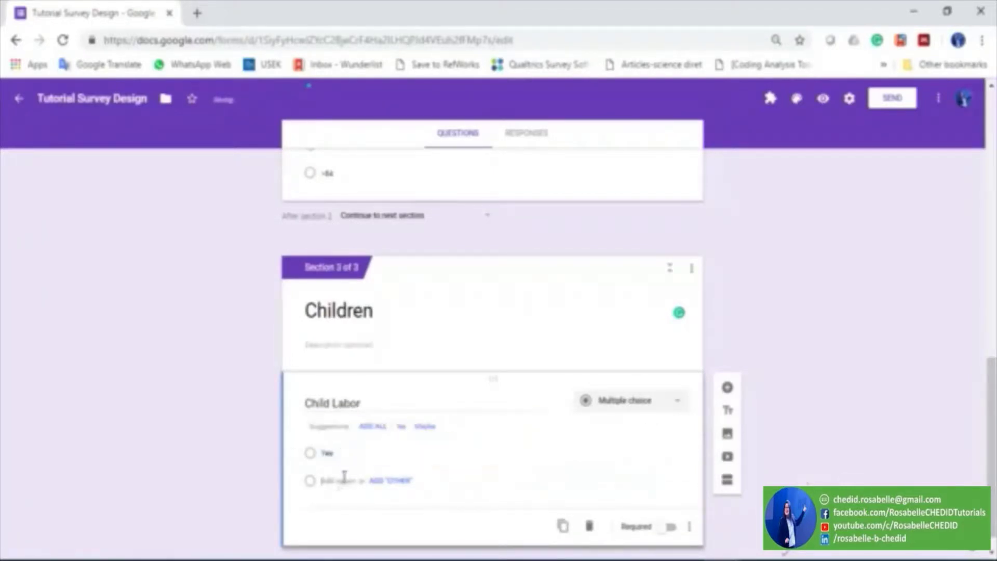
pyautogui.click(344, 480)
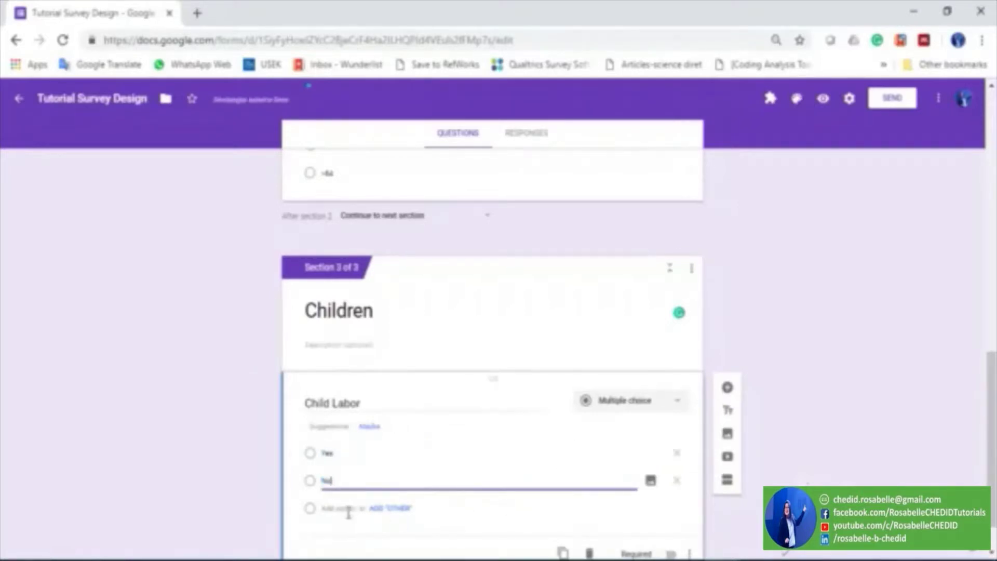
pyautogui.click(344, 509)
pyautogui.write('Not')
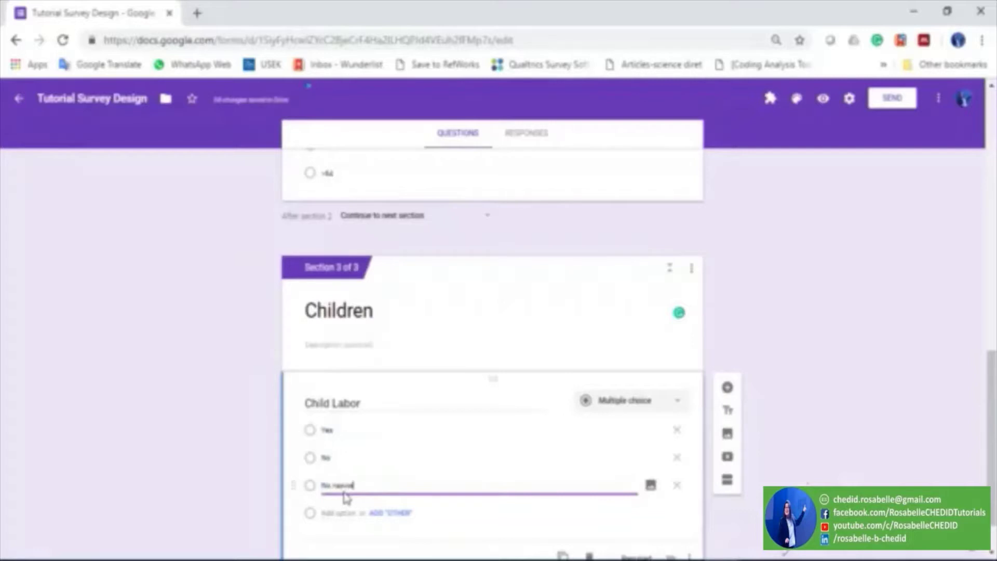
pyautogui.write(' Answer')
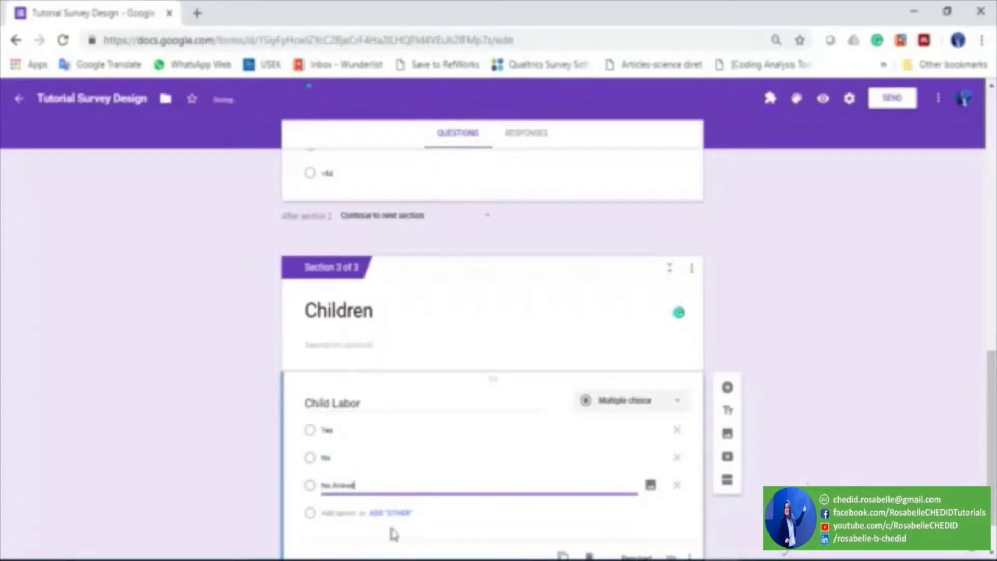
pyautogui.scroll(-1, 415, 493)
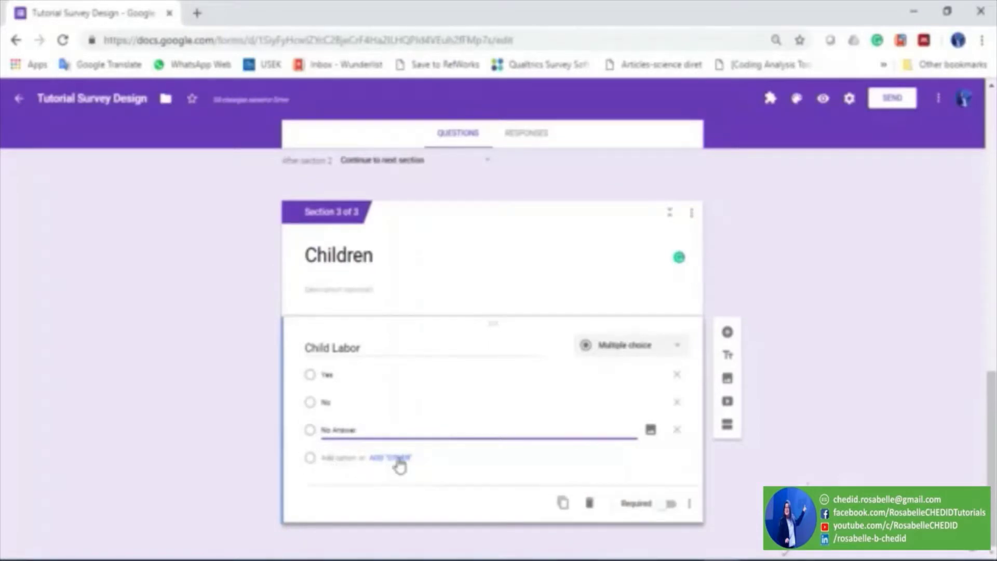
# Step: Add an "Other" option to the Child Labor question and remove it, and do the same with a regular fourth option
pyautogui.click(394, 458)
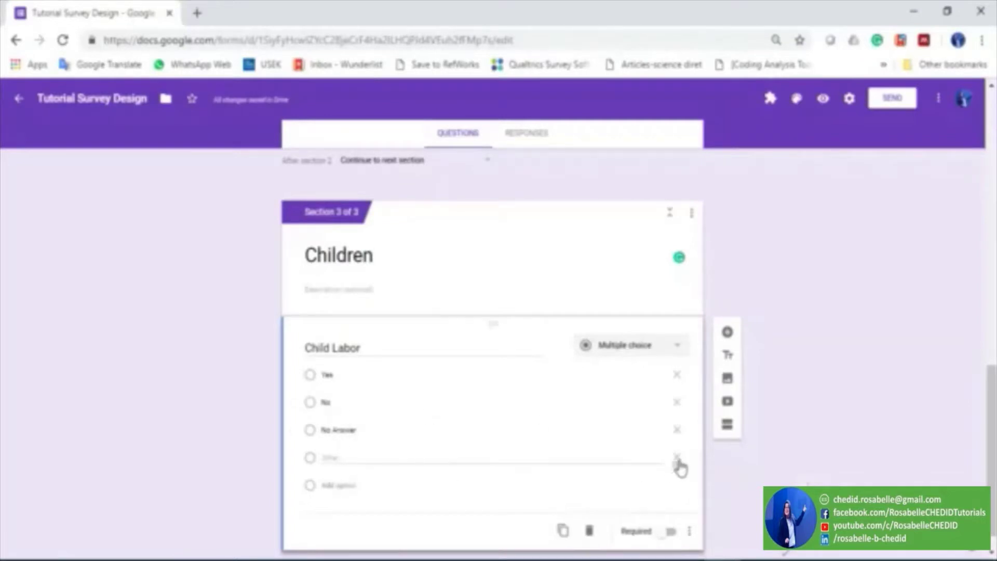
pyautogui.click(677, 458)
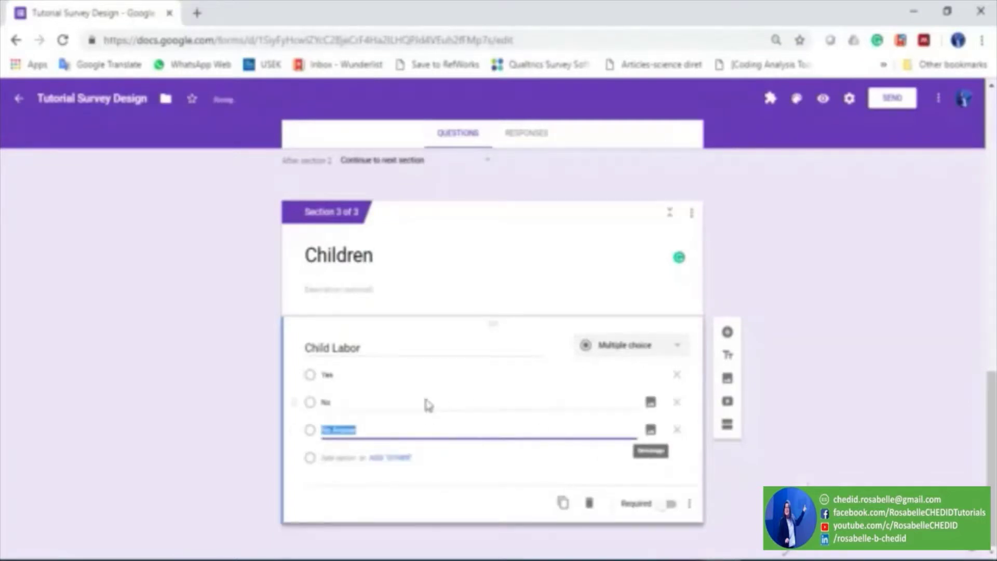
pyautogui.click(338, 458)
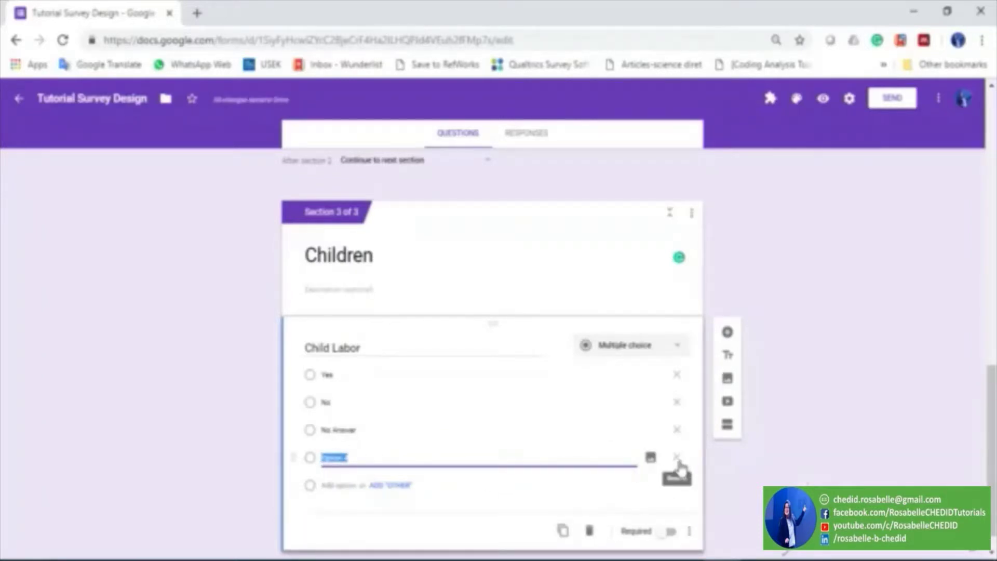
pyautogui.click(676, 460)
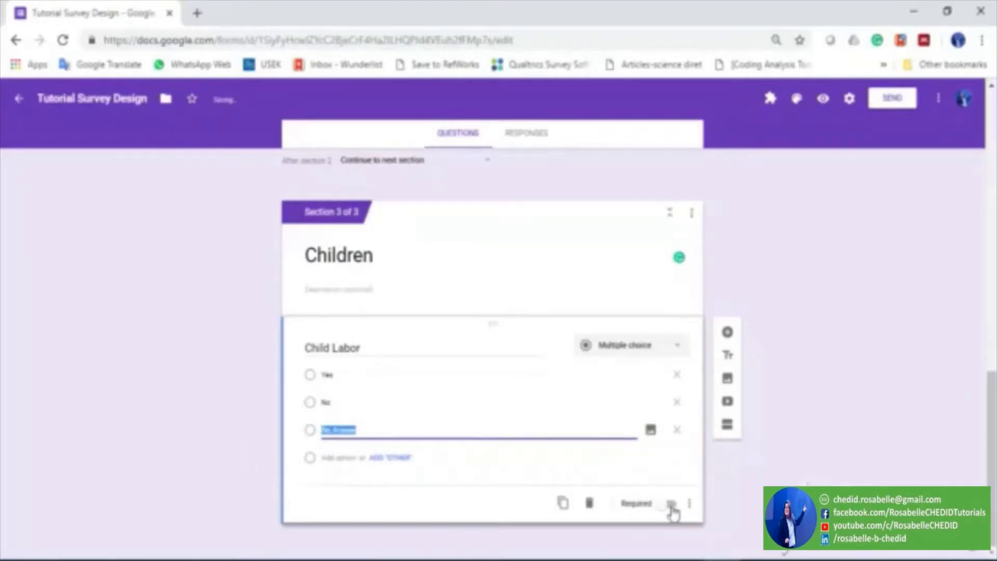
# Step: Make the Child Labor question required
pyautogui.click(670, 505)
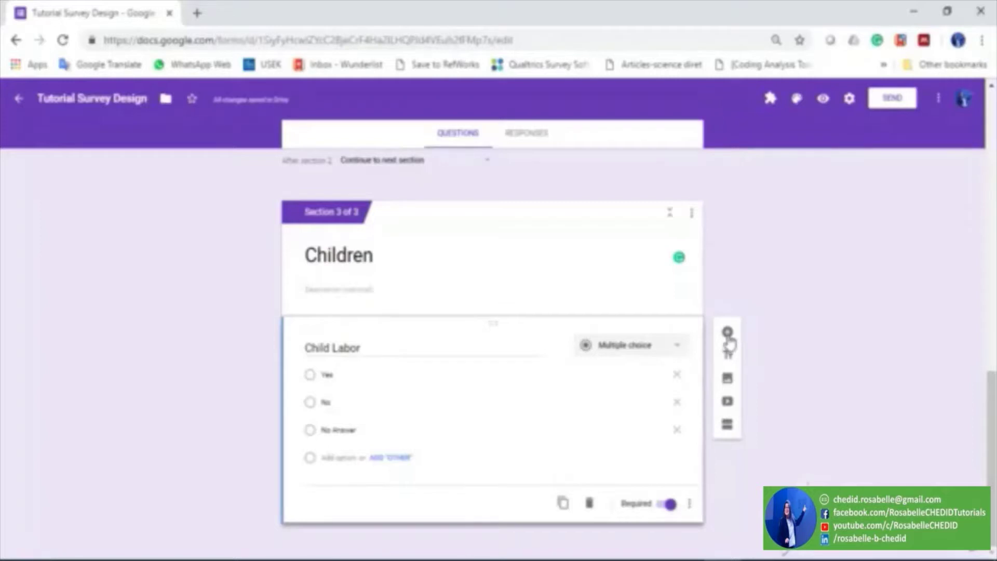
# Step: Attach the "tutorial" image from the Desktop to the Yes option of the Child Labor question and remove it again
pyautogui.click(418, 374)
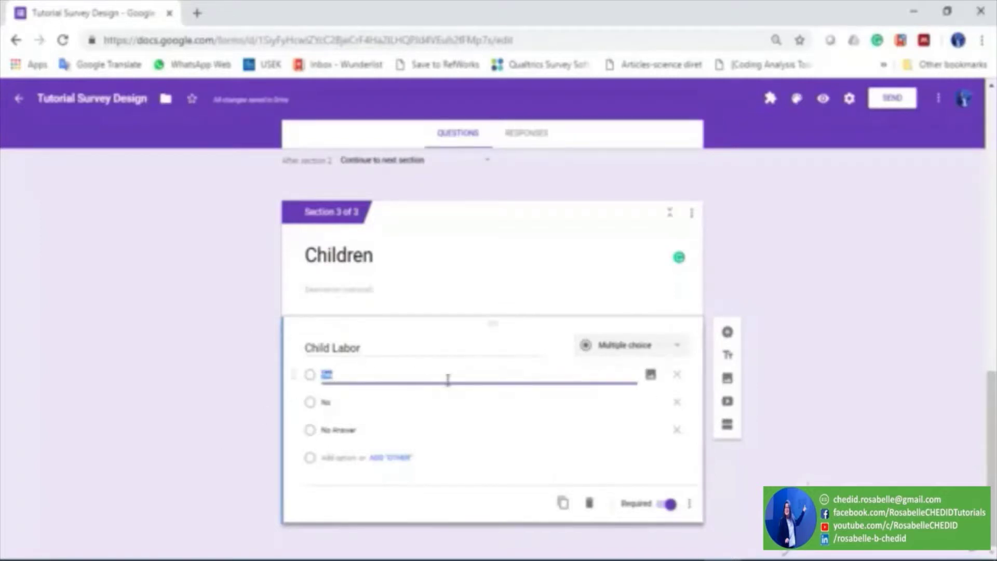
pyautogui.click(652, 379)
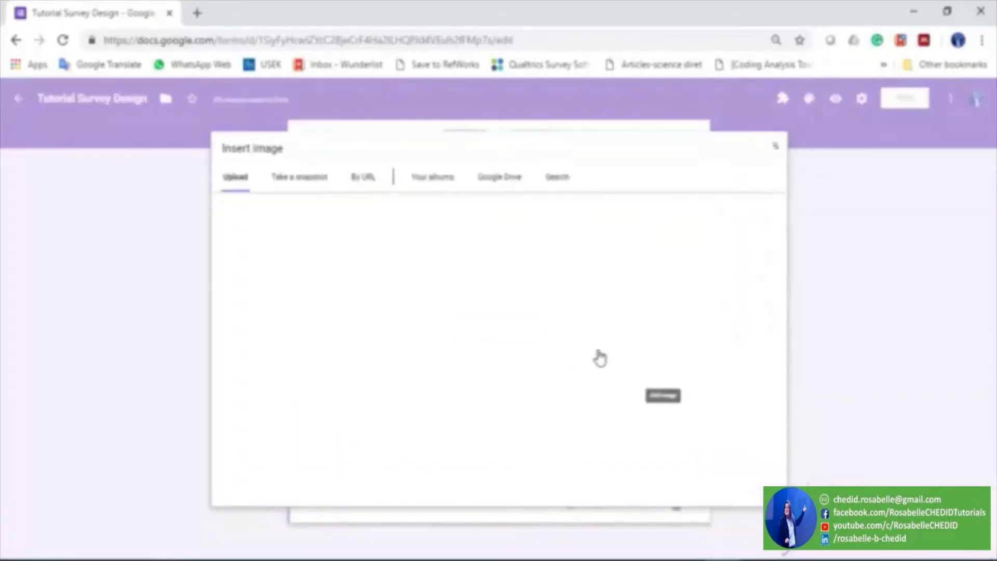
pyautogui.click(511, 355)
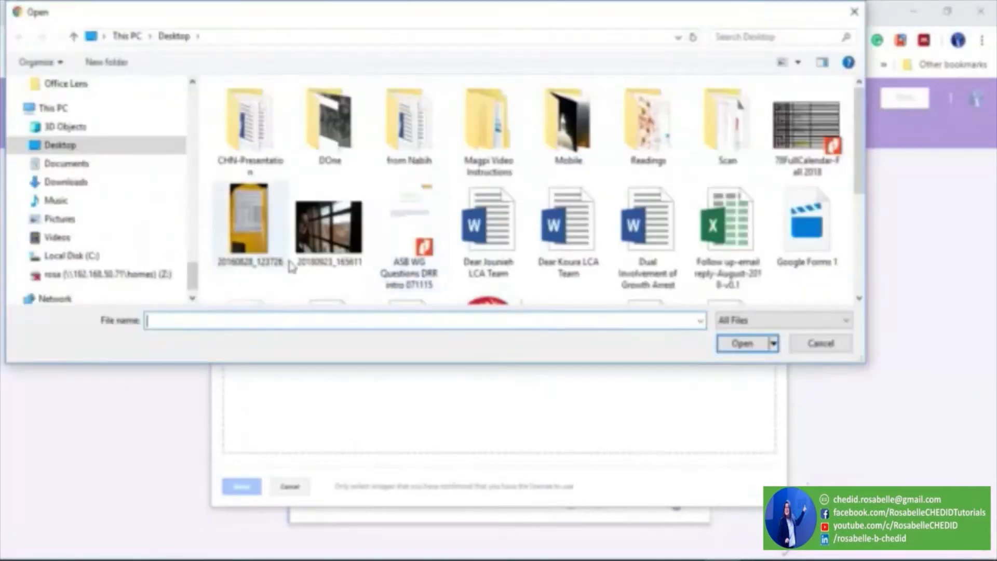
pyautogui.scroll(-5, 411, 238)
pyautogui.click(326, 241)
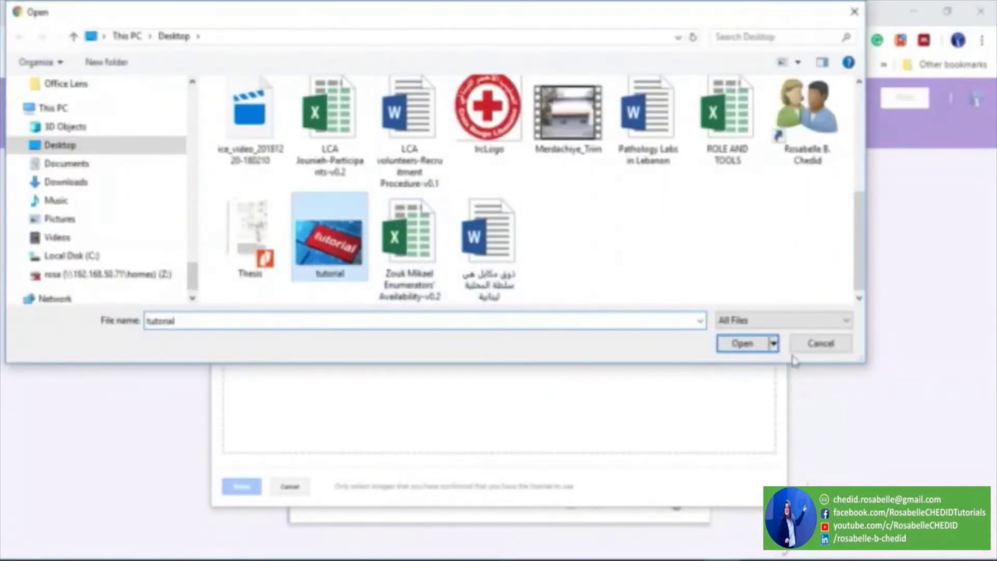
pyautogui.click(742, 344)
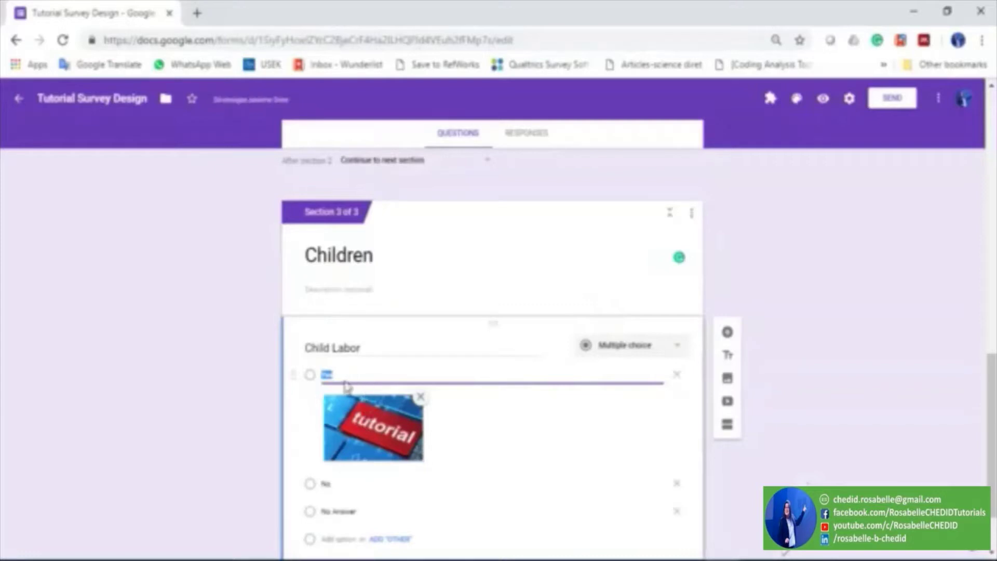
pyautogui.scroll(-2, 387, 447)
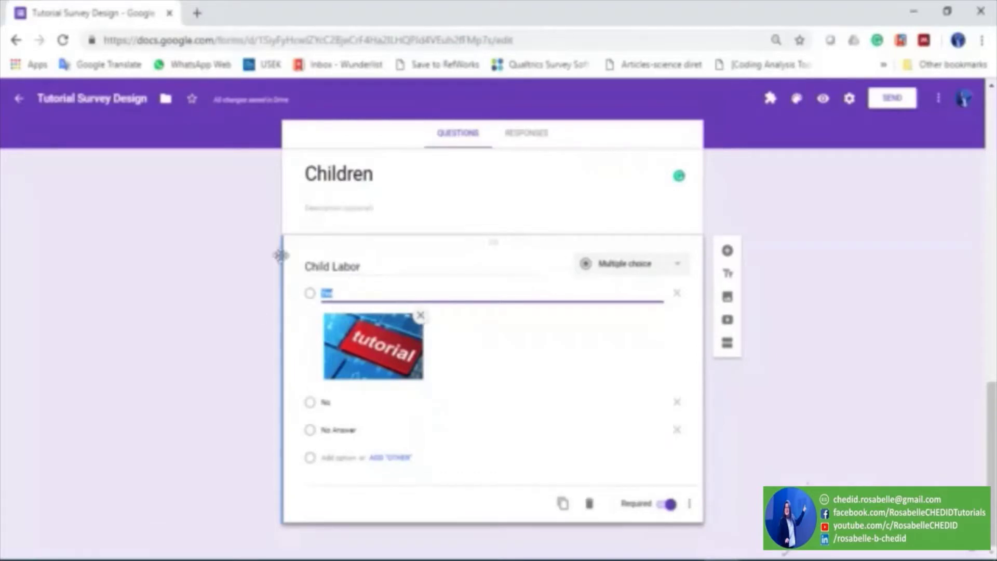
pyautogui.click(422, 317)
# Step: Review all three sections of the form, finishing at the title and image in the first section
pyautogui.scroll(10, 447, 379)
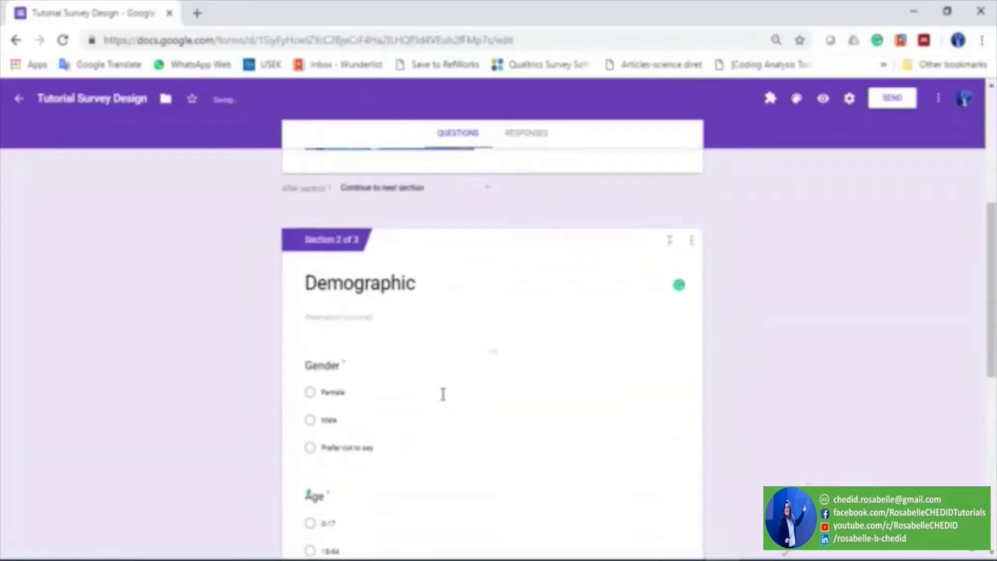
pyautogui.scroll(5, 443, 394)
pyautogui.scroll(-11, 443, 394)
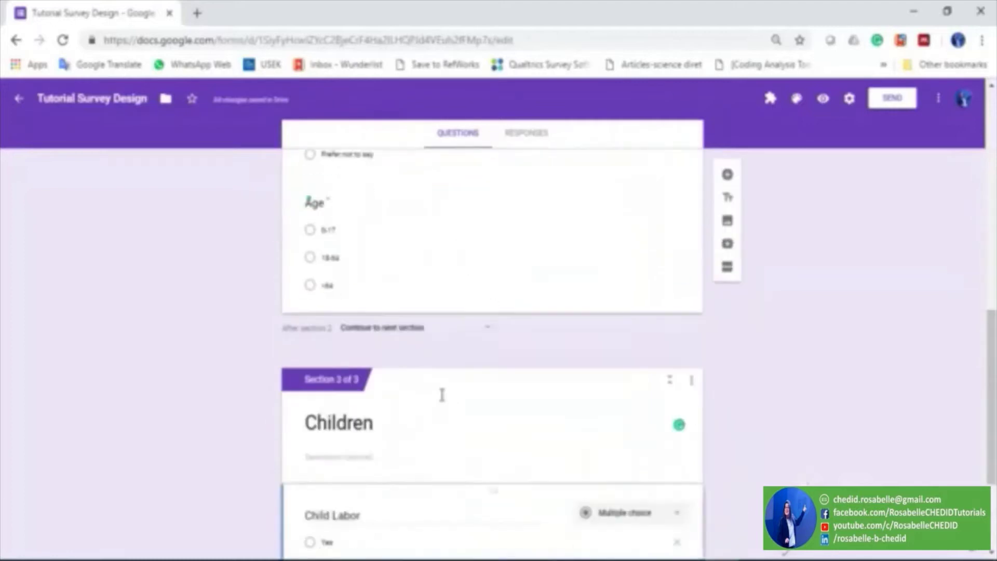
pyautogui.scroll(-3, 442, 394)
pyautogui.scroll(7, 441, 397)
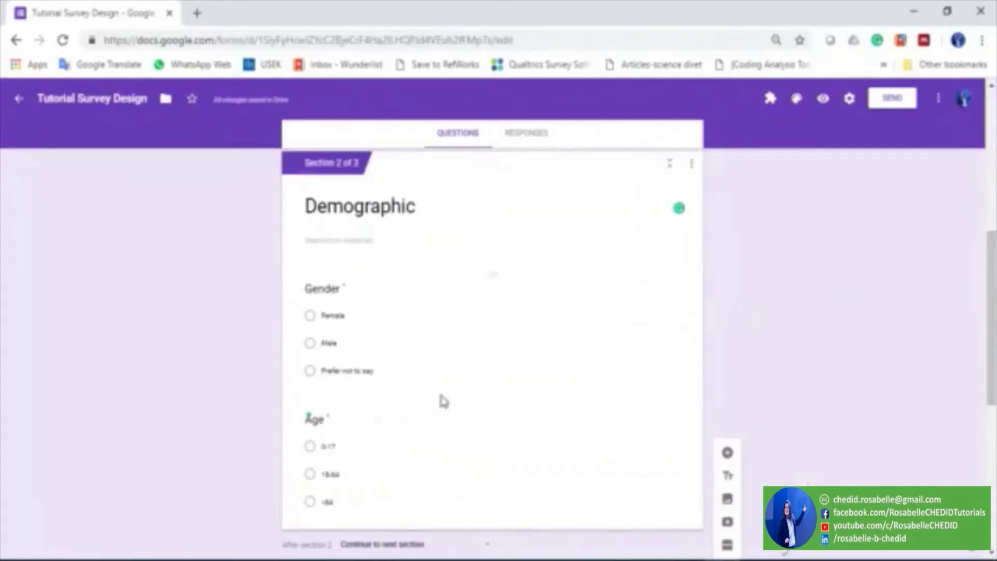
pyautogui.scroll(4, 443, 401)
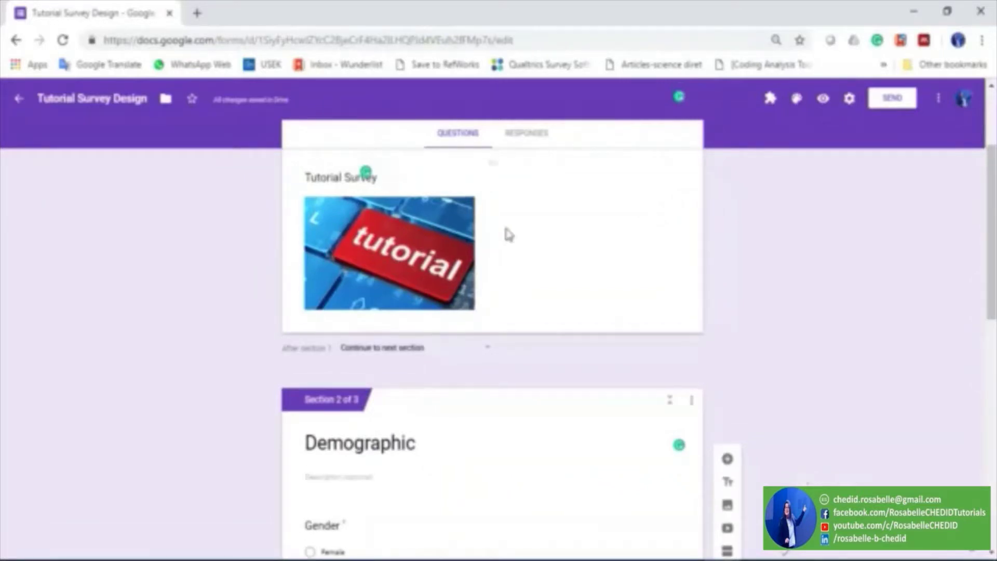
pyautogui.scroll(3, 507, 232)
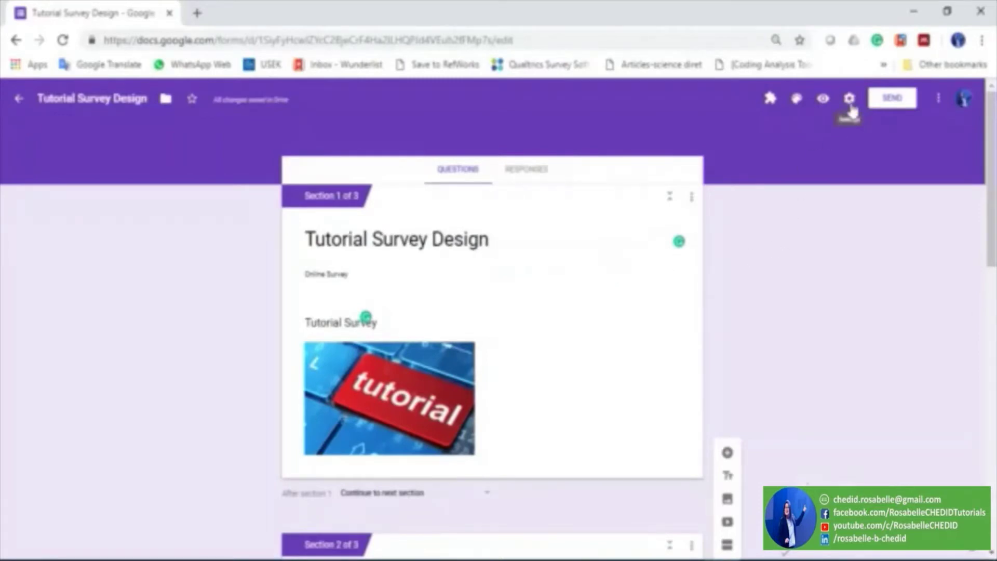
# Step: In the form settings, turn email collection, the 1-response limit, editing after submit and summary charts on and off again
pyautogui.click(850, 100)
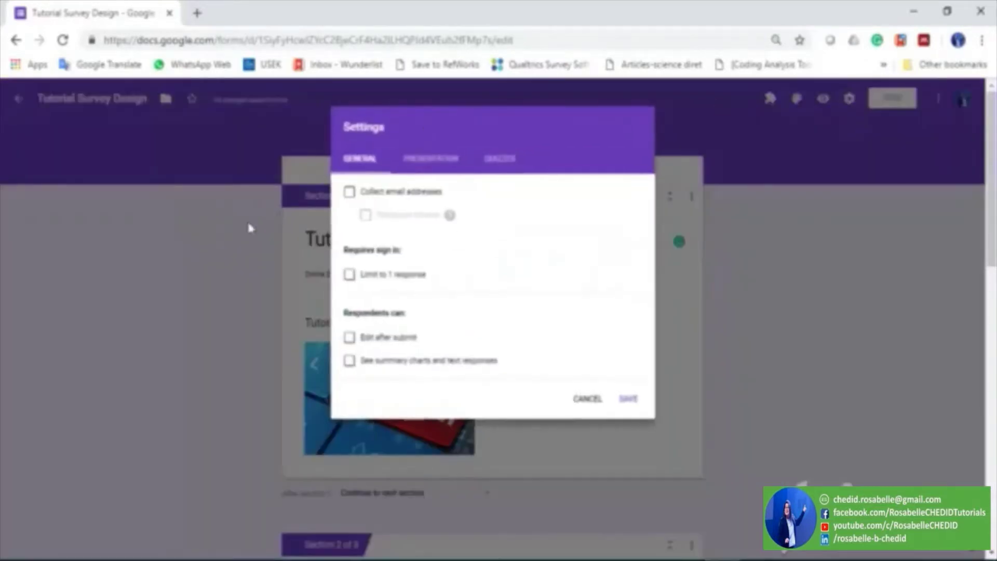
pyautogui.click(401, 194)
pyautogui.click(349, 193)
pyautogui.click(402, 278)
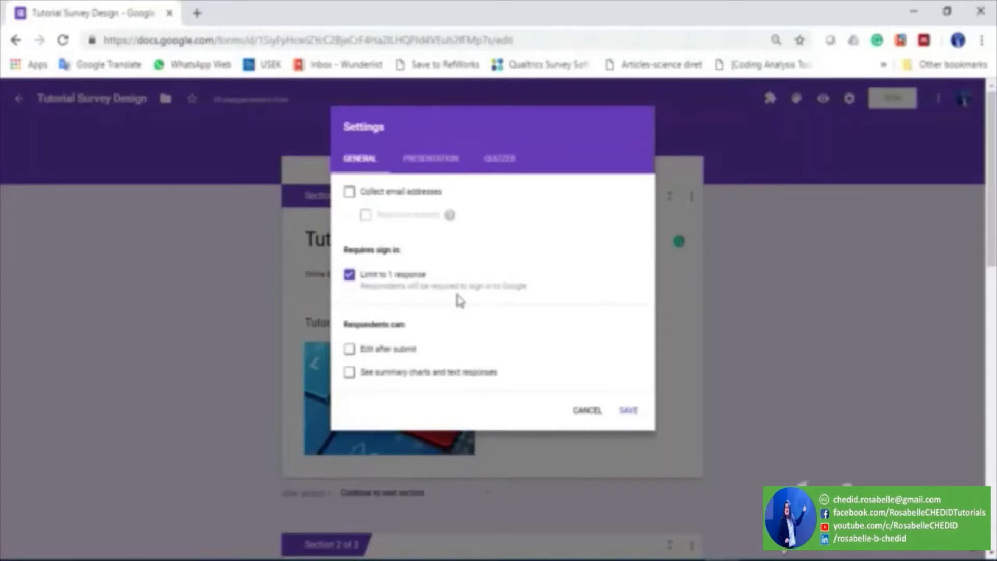
pyautogui.click(349, 275)
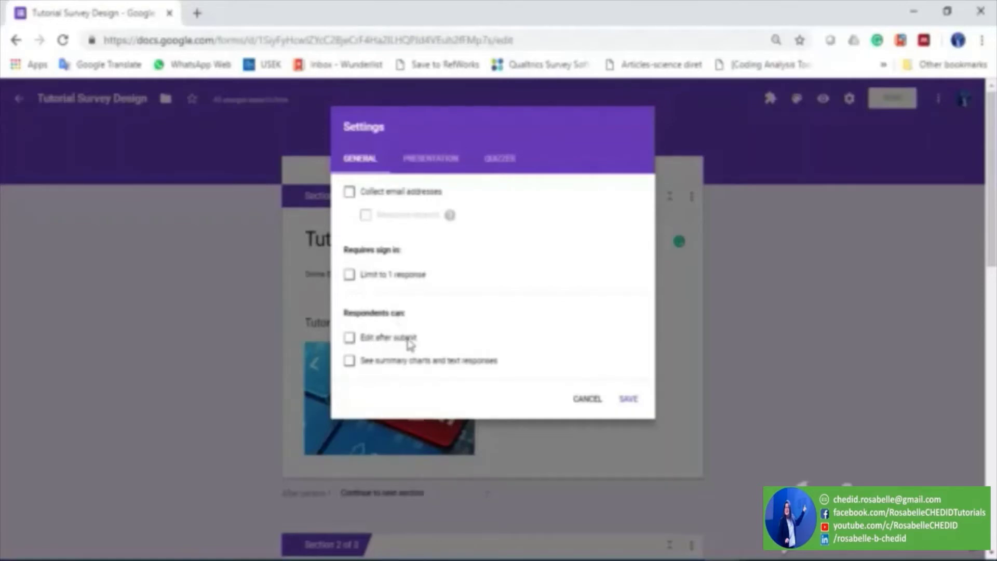
pyautogui.click(410, 343)
pyautogui.click(408, 366)
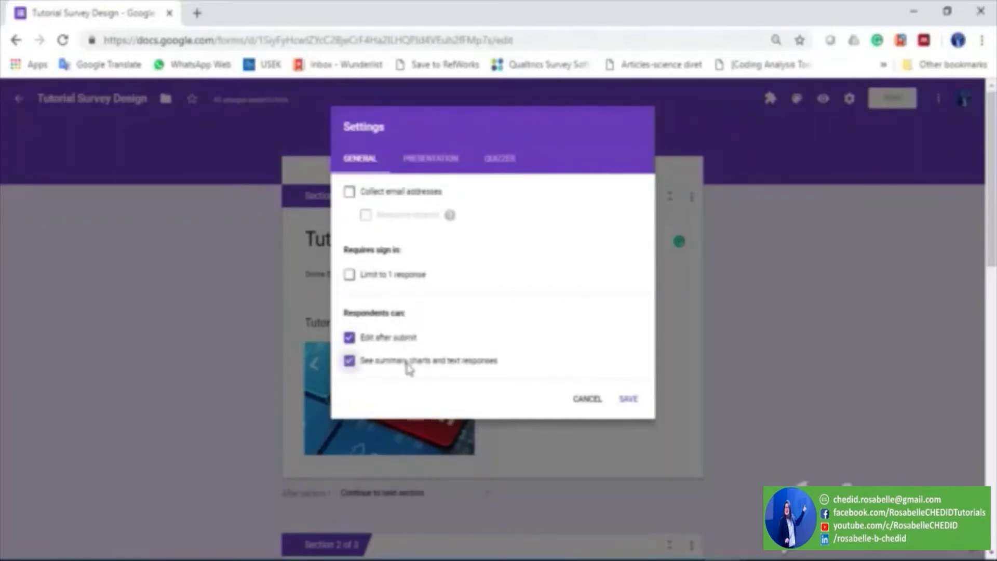
pyautogui.click(371, 365)
pyautogui.click(349, 338)
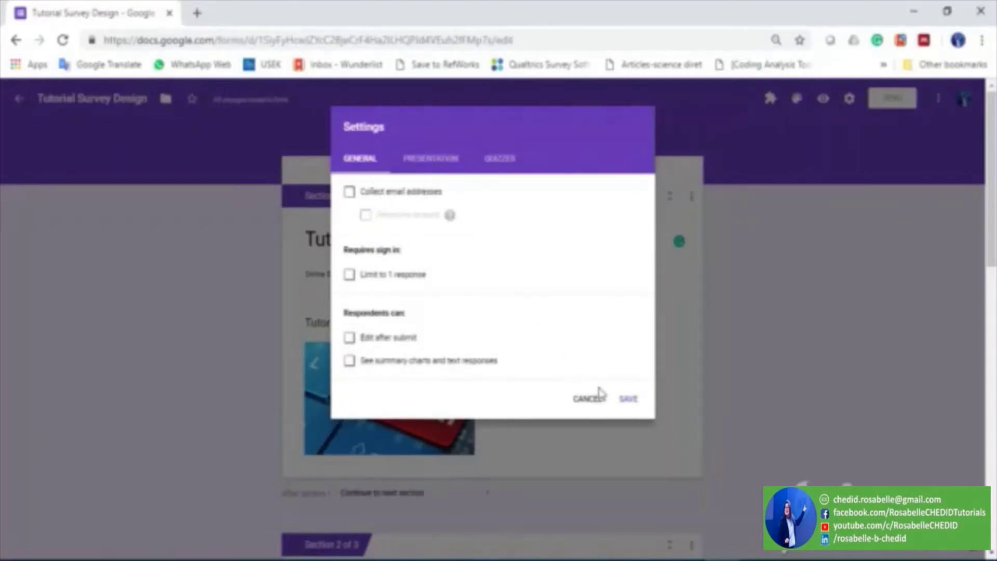
# Step: Look through the Presentation and Quizzes settings, return to the General settings and save them
pyautogui.click(447, 158)
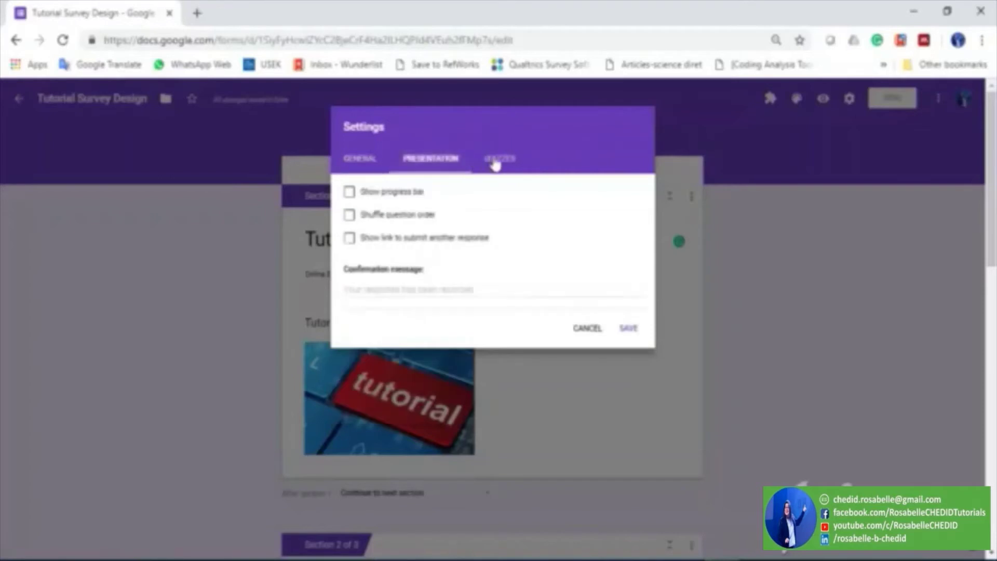
pyautogui.click(501, 162)
pyautogui.click(364, 161)
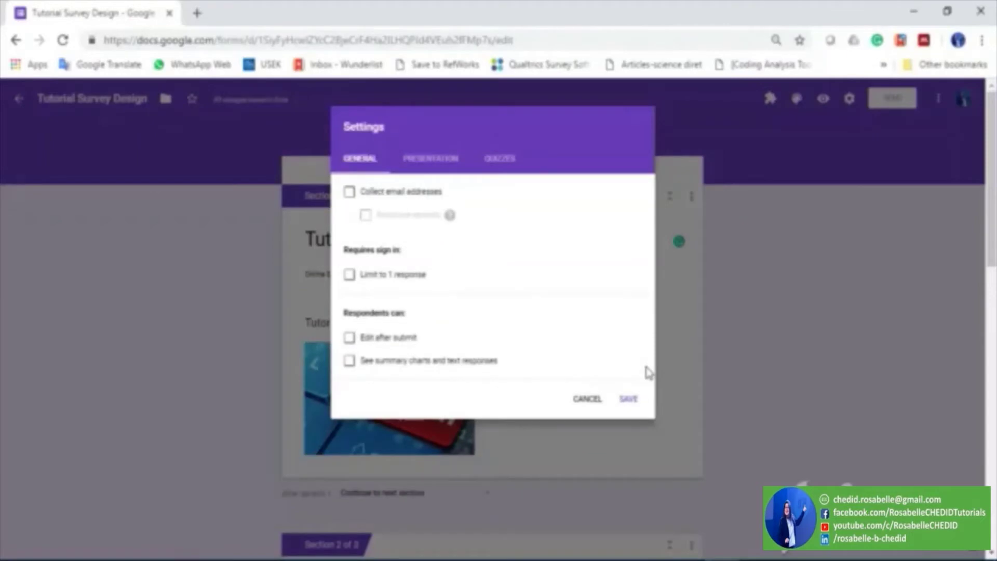
pyautogui.click(630, 400)
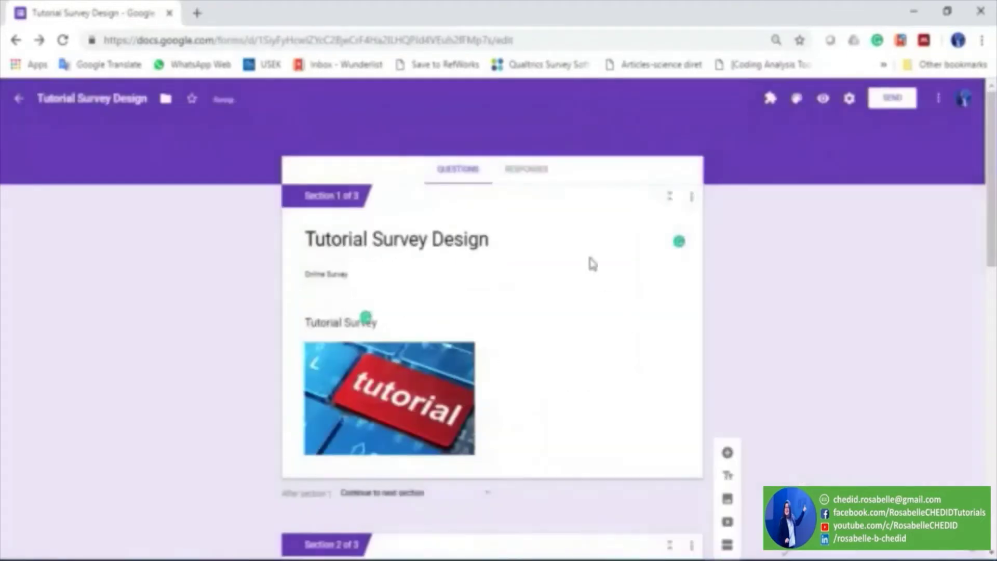
# Step: Stop the form from accepting responses and turn response acceptance back on
pyautogui.click(525, 177)
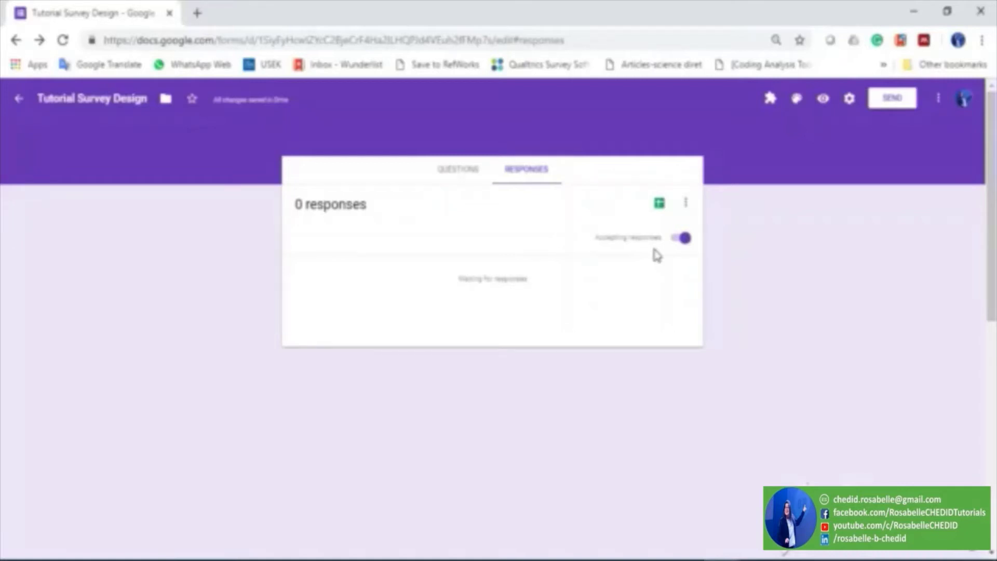
pyautogui.click(678, 240)
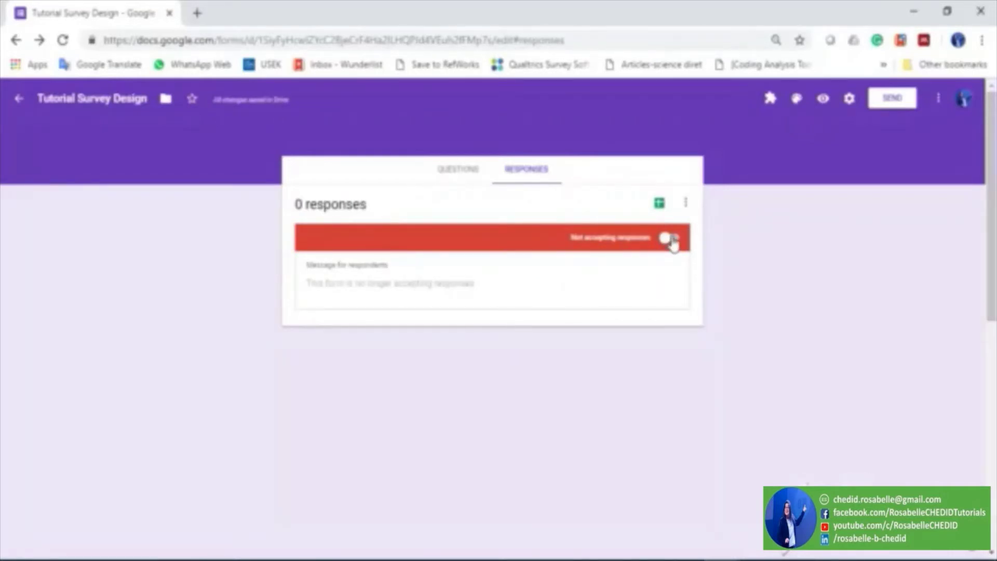
pyautogui.click(671, 240)
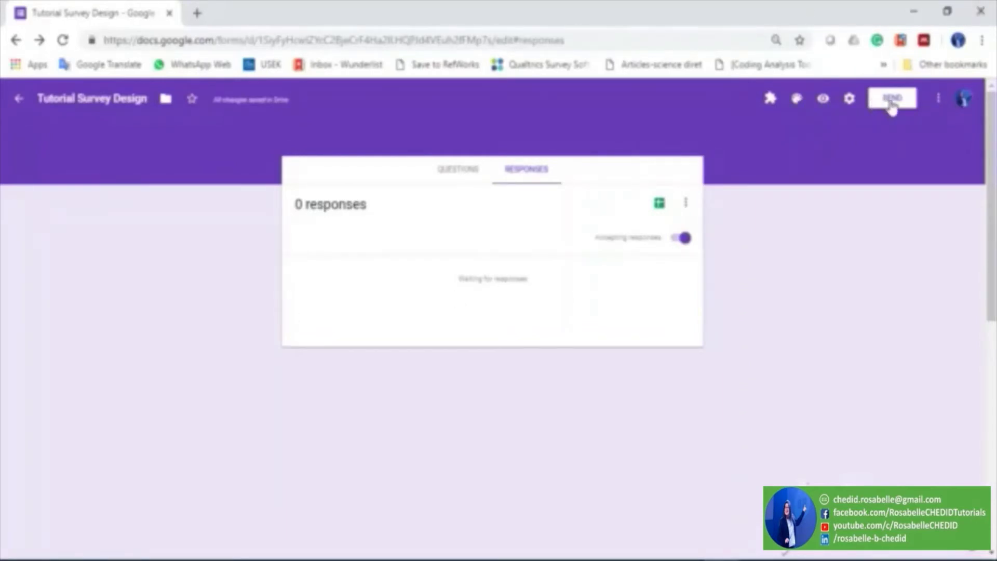
# Step: Open the form's sending options, look at the email method, switch to the link method and copy the survey link
pyautogui.click(891, 104)
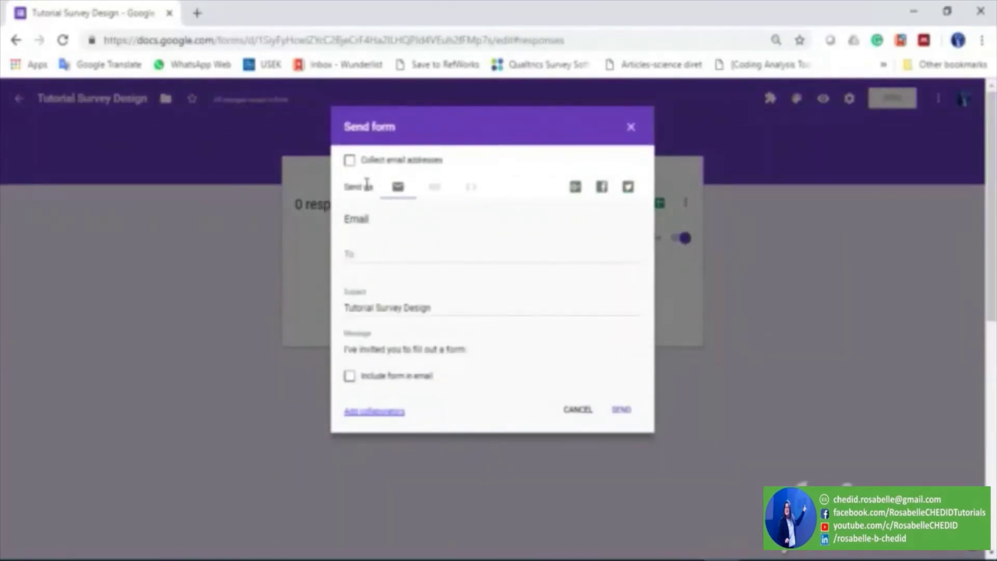
pyautogui.click(371, 257)
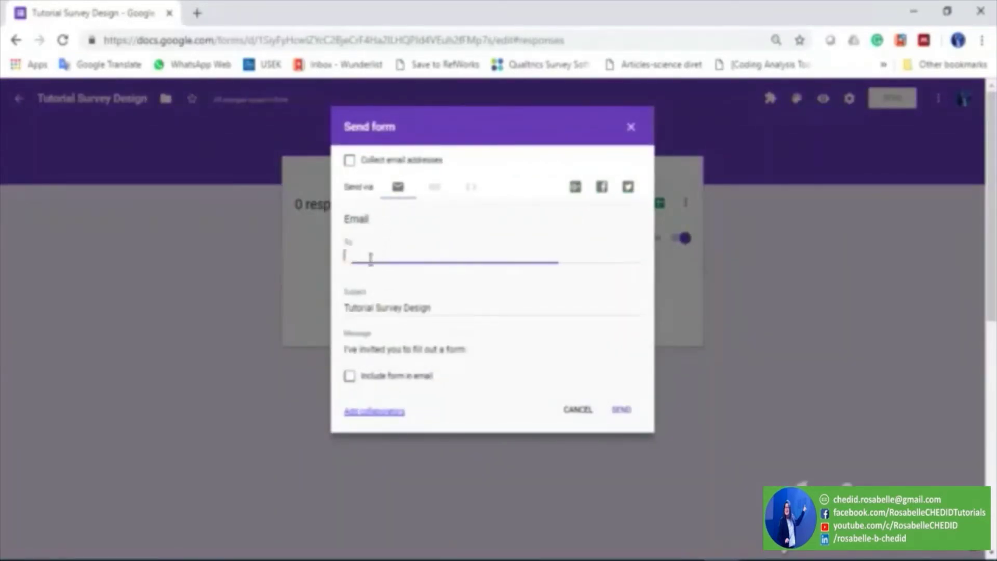
pyautogui.click(434, 188)
pyautogui.click(443, 240)
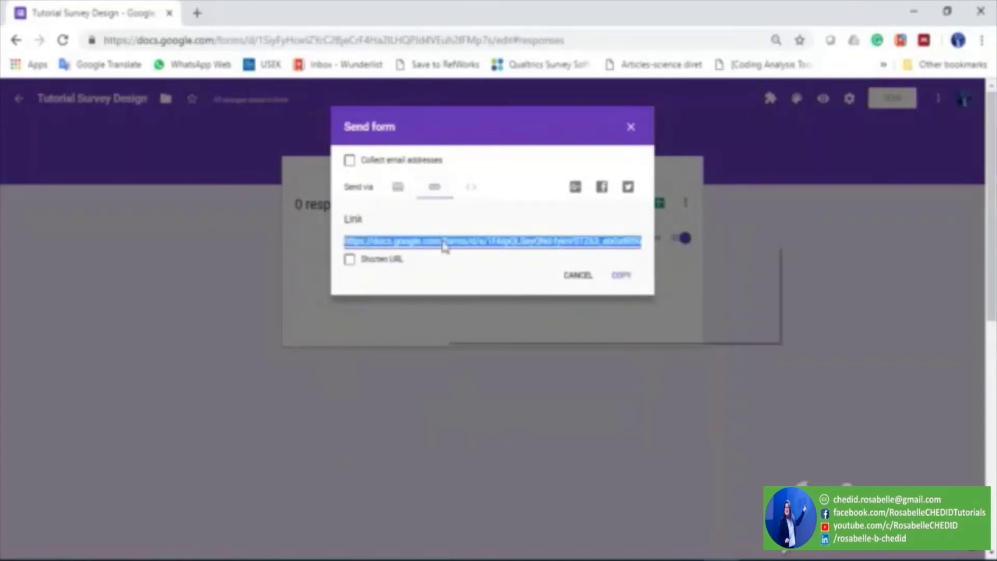
pyautogui.rightClick(445, 244)
pyautogui.click(467, 252)
# Step: Open WhatsApp Web in a new browser tab from the saved bookmark
pyautogui.click(200, 15)
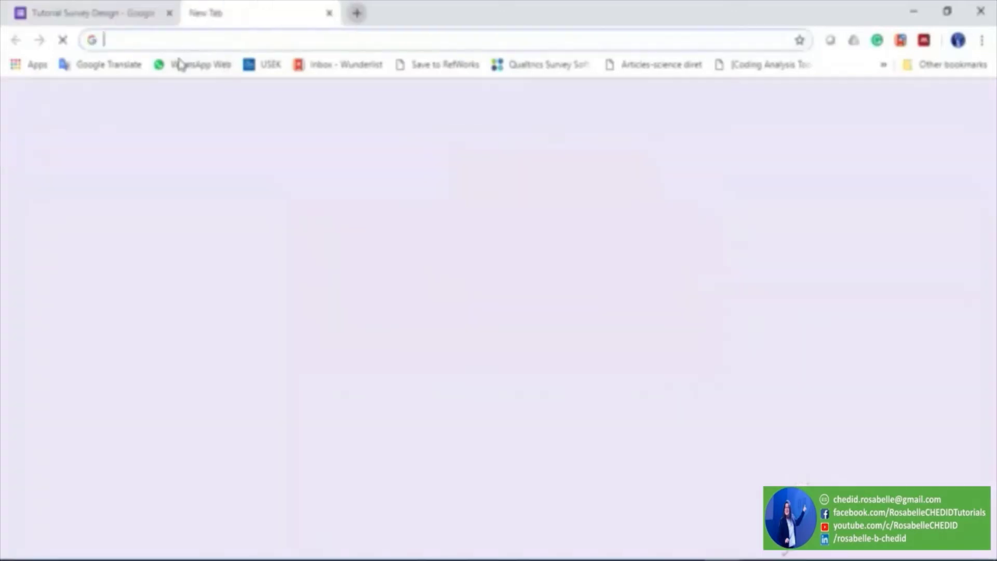
pyautogui.click(181, 65)
pyautogui.click(118, 11)
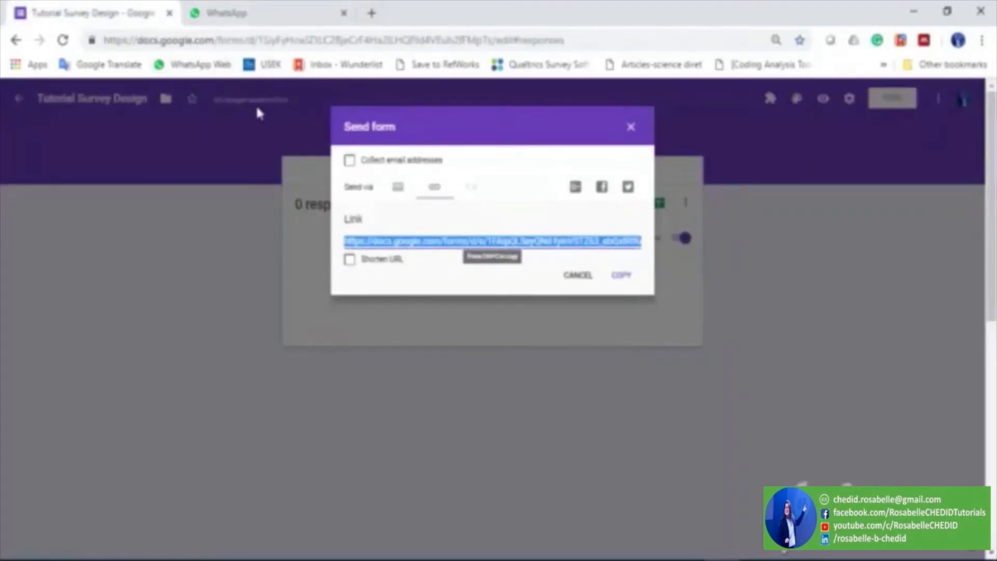
pyautogui.click(260, 15)
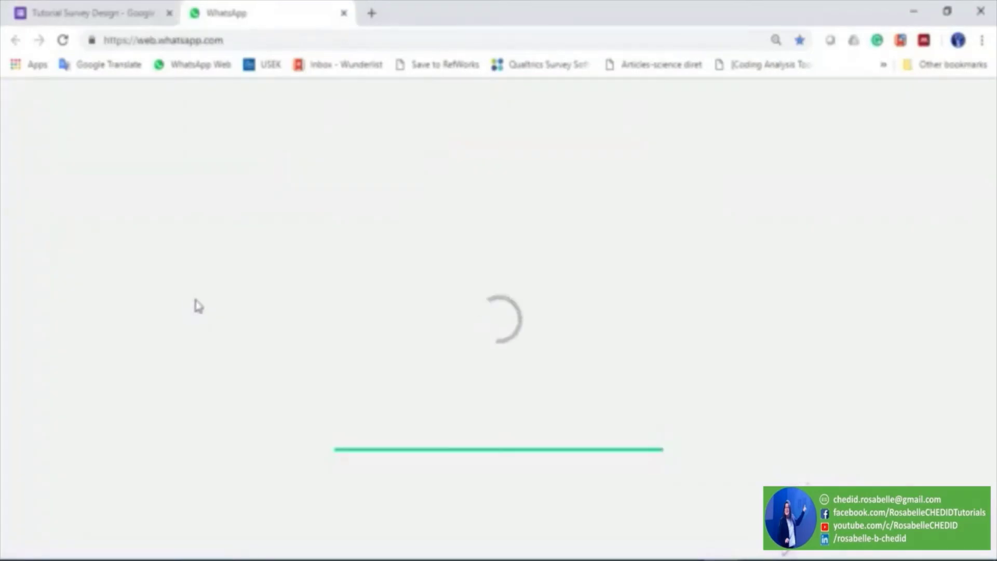
pyautogui.click(125, 20)
pyautogui.click(207, 13)
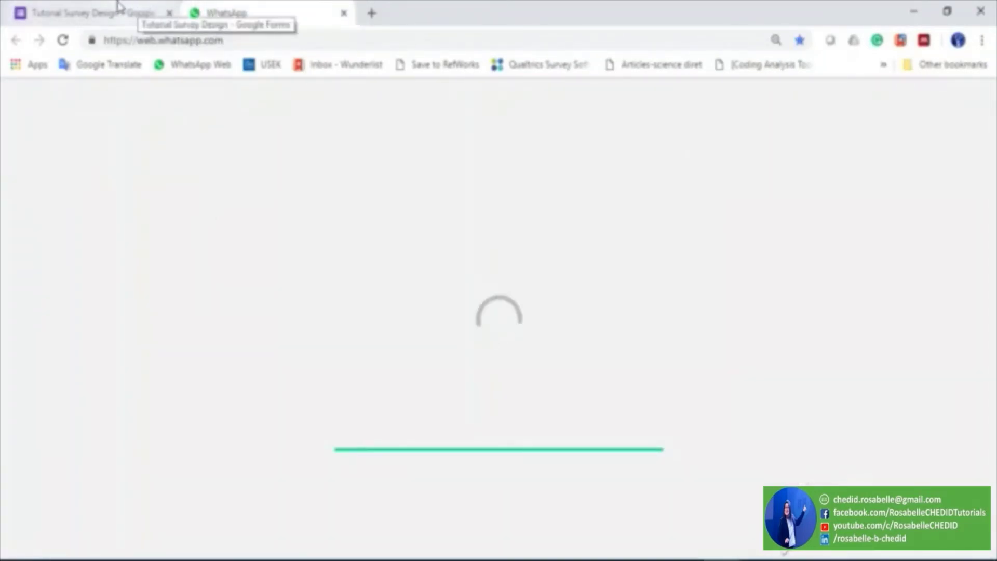
pyautogui.click(133, 12)
pyautogui.click(225, 14)
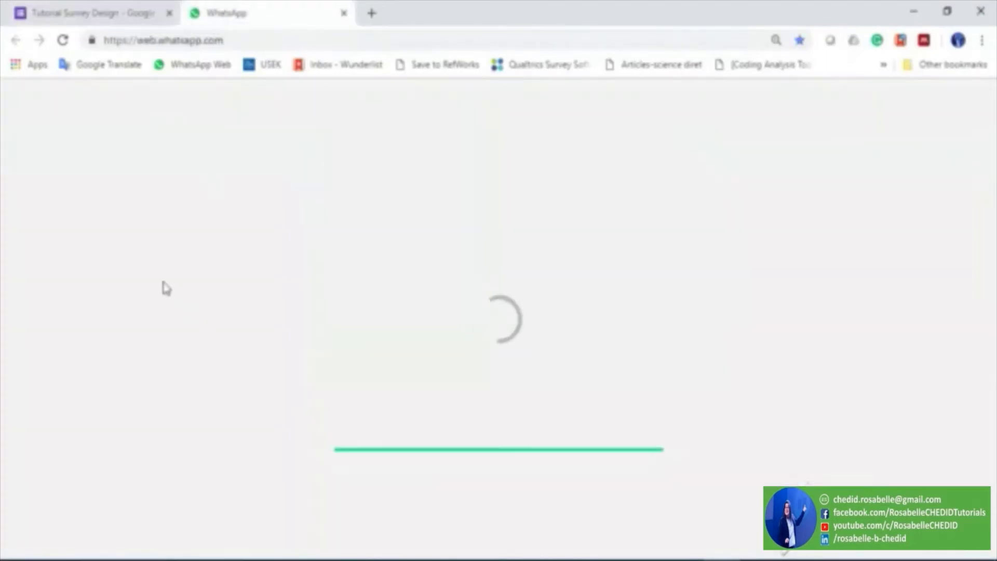
# Step: Return to the form's sending options in Google Forms and copy the survey link again
pyautogui.click(128, 11)
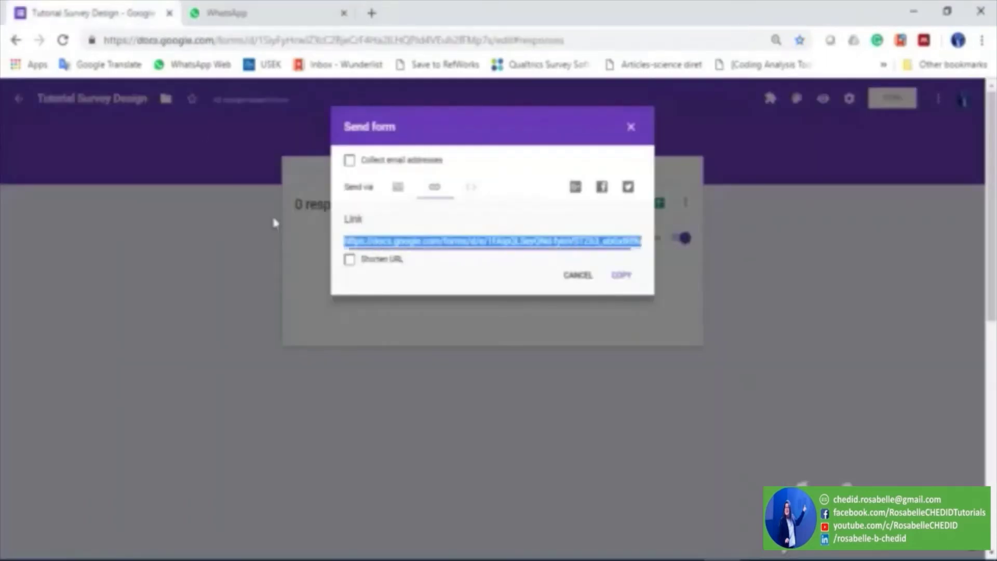
pyautogui.click(623, 276)
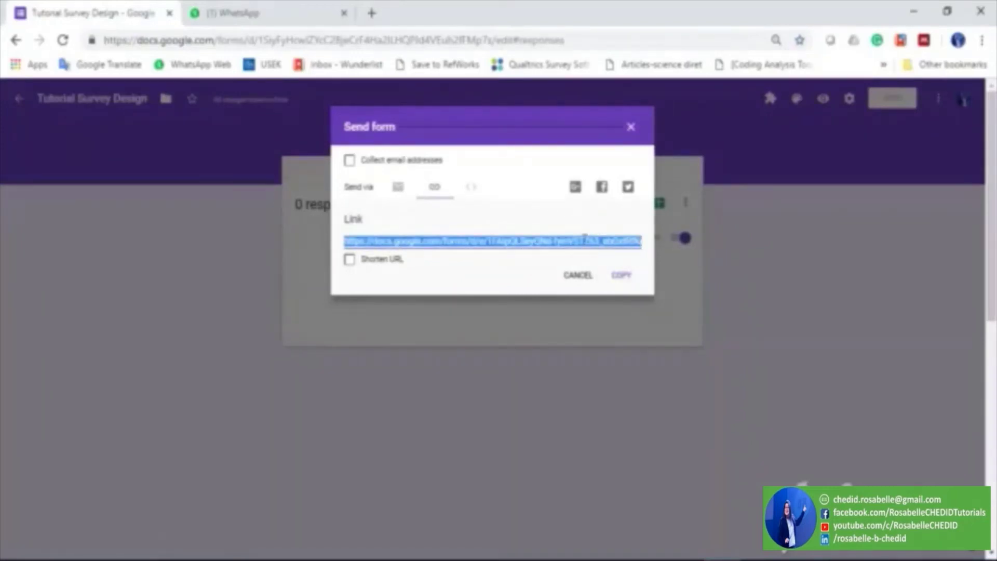
pyautogui.rightClick(584, 241)
pyautogui.click(605, 254)
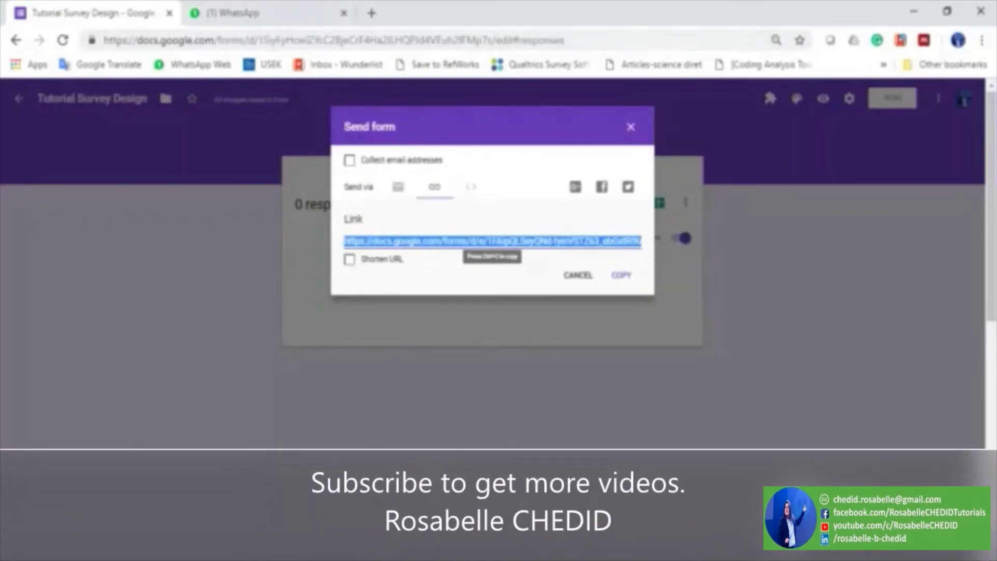
pyautogui.rightClick(494, 240)
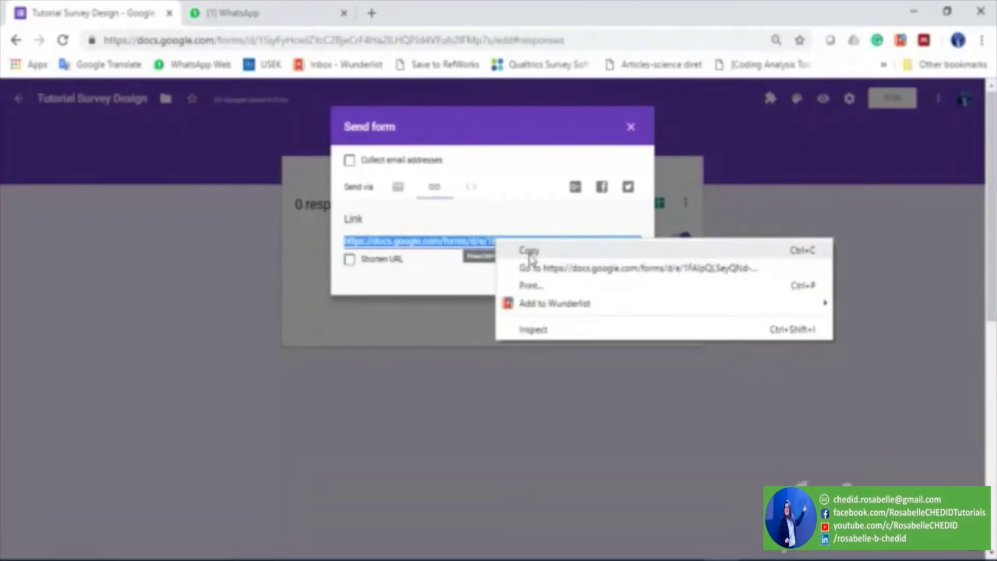
pyautogui.click(528, 250)
# Step: Switch to WhatsApp Web, paste the survey link into the open chat and send it
pyautogui.click(234, 13)
pyautogui.rightClick(502, 530)
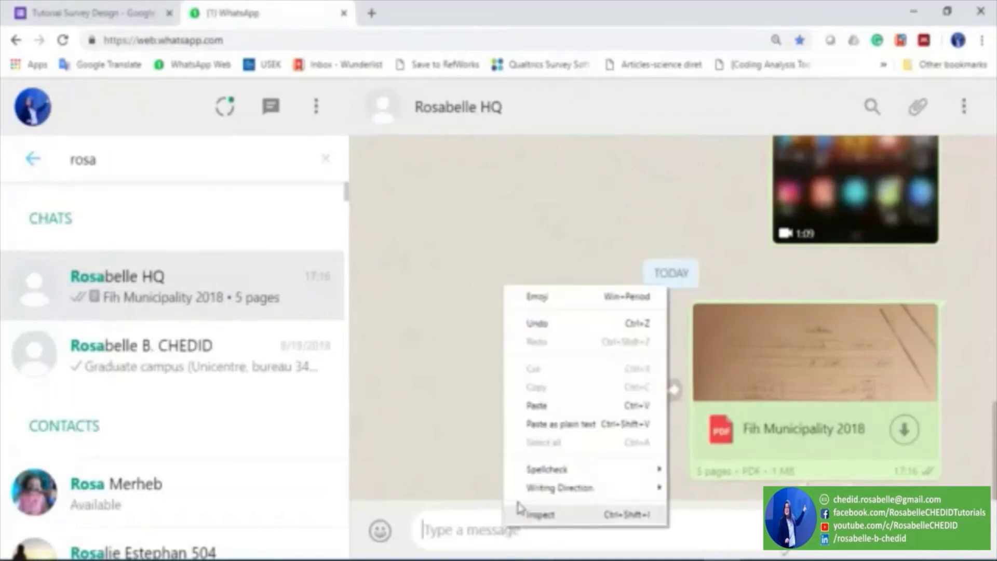
pyautogui.click(547, 405)
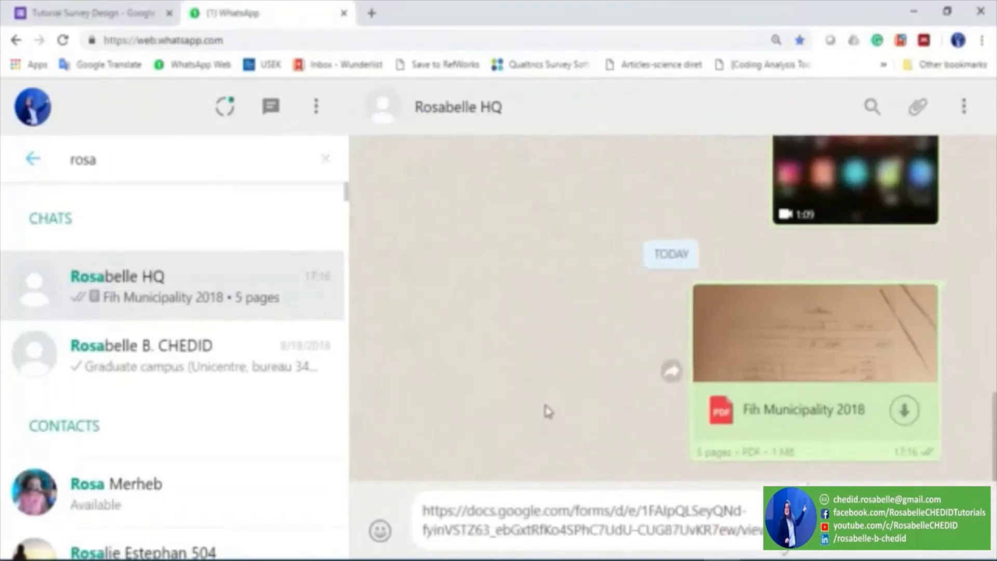
pyautogui.press('Return')
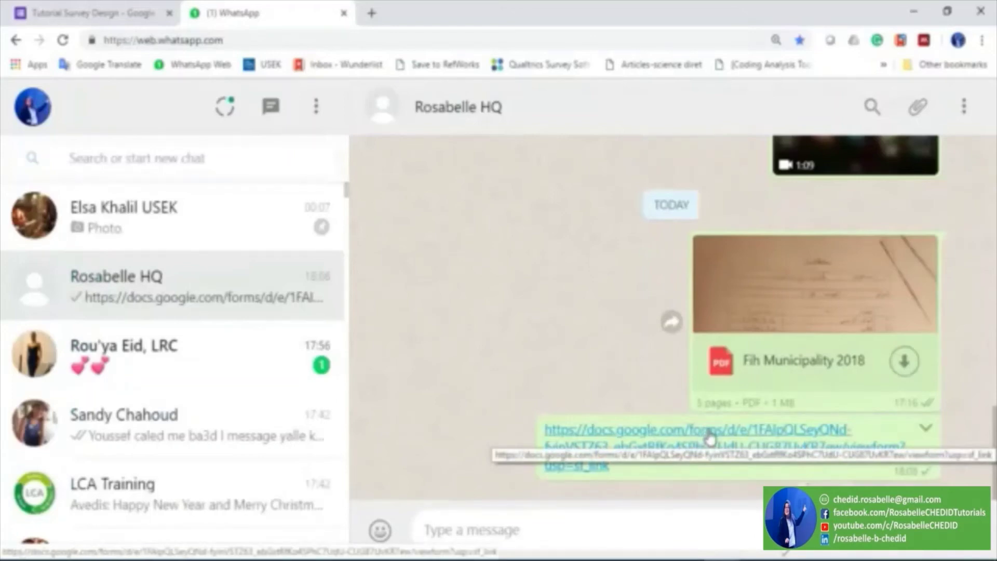
# Step: Switch back to Google Forms, close the sending options, return to the questions and open the survey preview
pyautogui.click(88, 13)
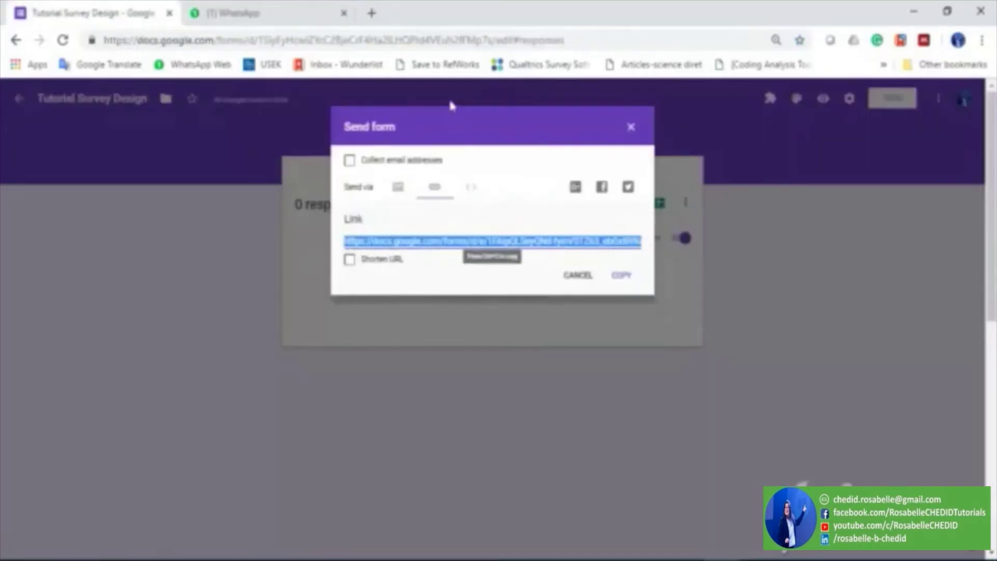
pyautogui.click(631, 127)
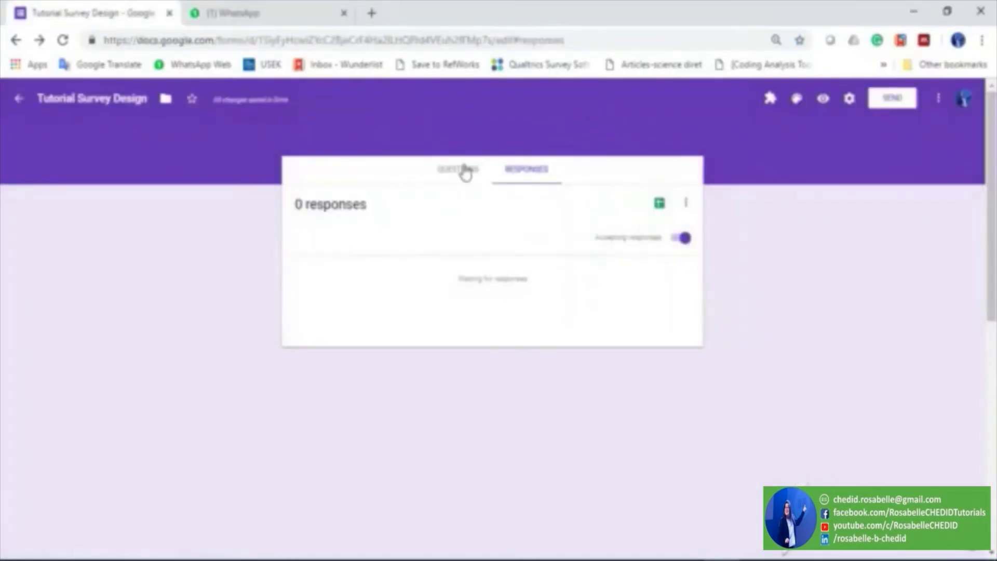
pyautogui.click(460, 169)
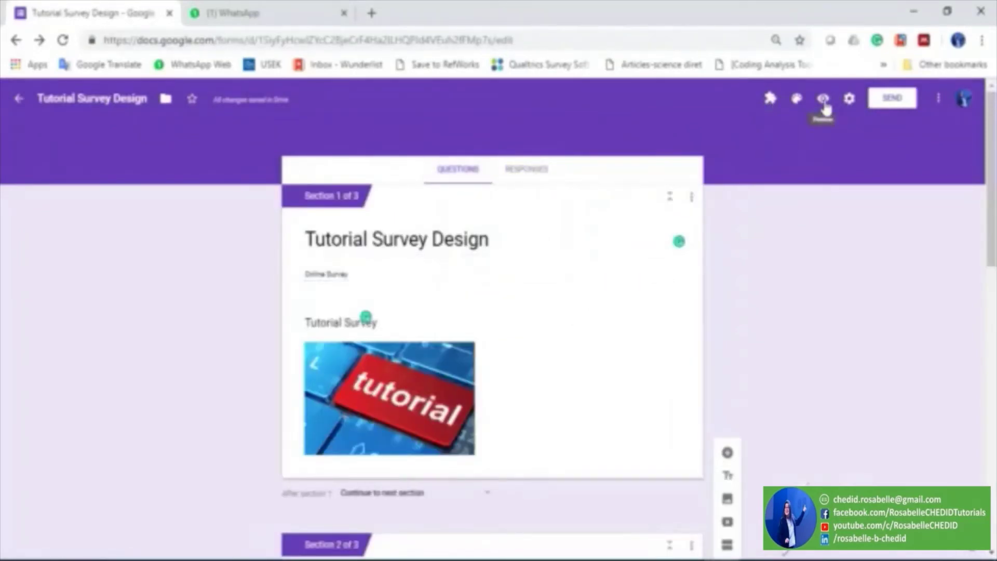
pyautogui.click(824, 100)
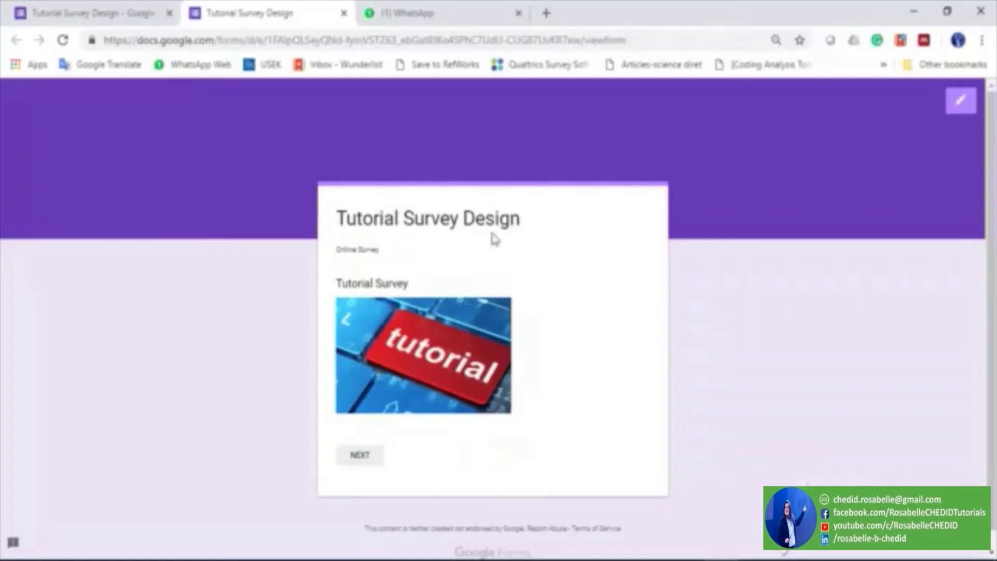
# Step: Fill in the survey with gender Female, age 18-64 and No for Child Labor, and submit the response
pyautogui.click(361, 457)
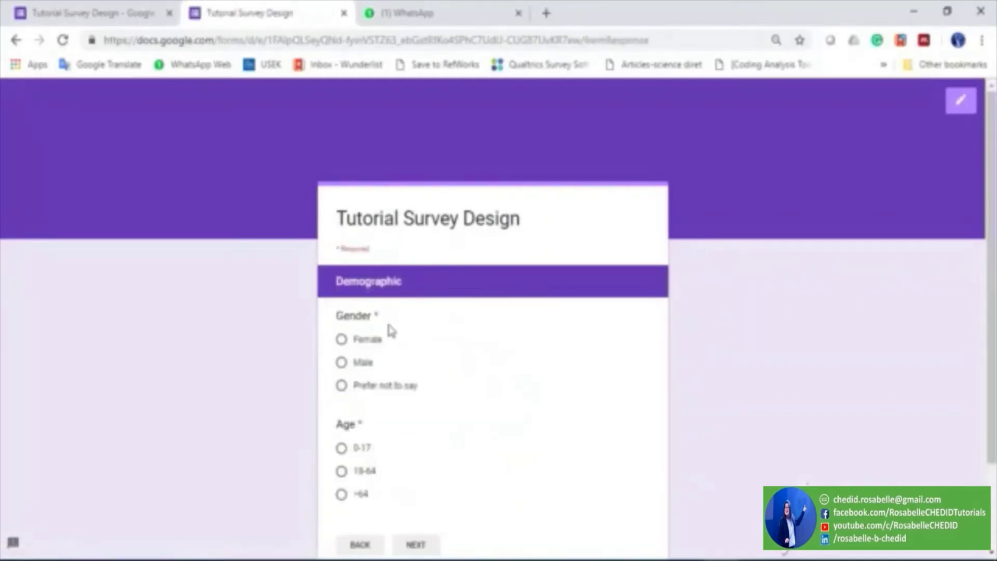
pyautogui.click(368, 339)
pyautogui.scroll(-2, 389, 399)
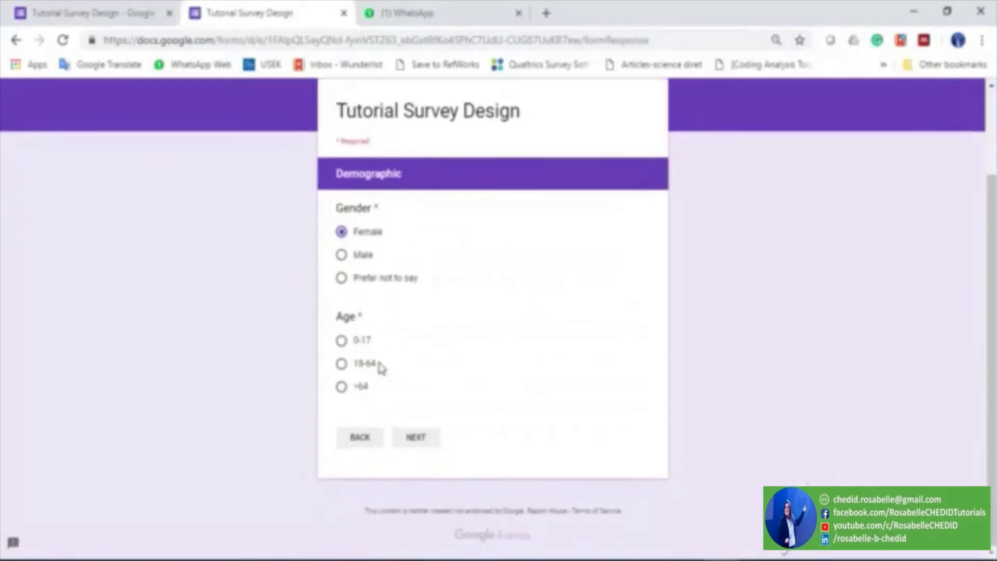
pyautogui.click(416, 438)
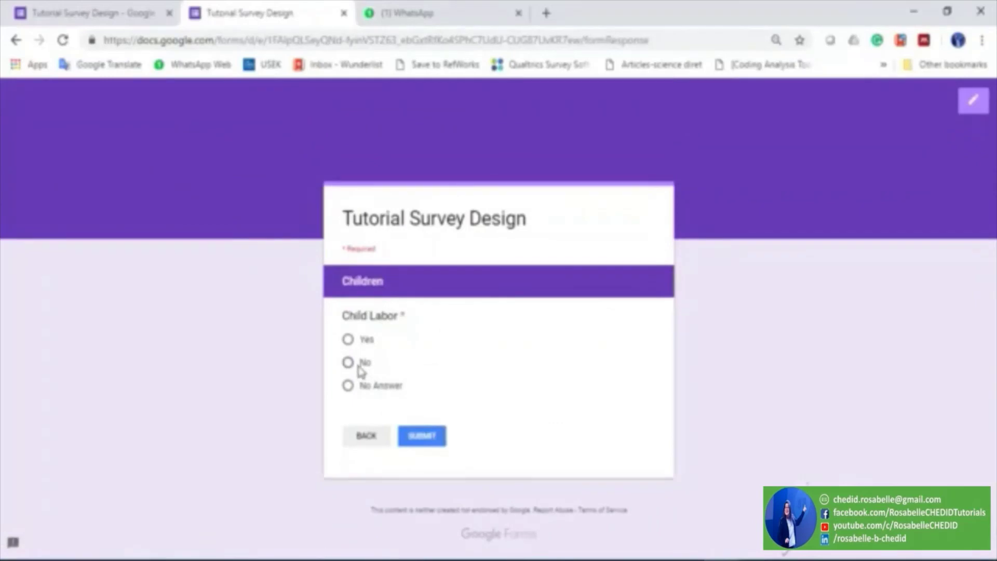
pyautogui.click(358, 367)
pyautogui.click(427, 441)
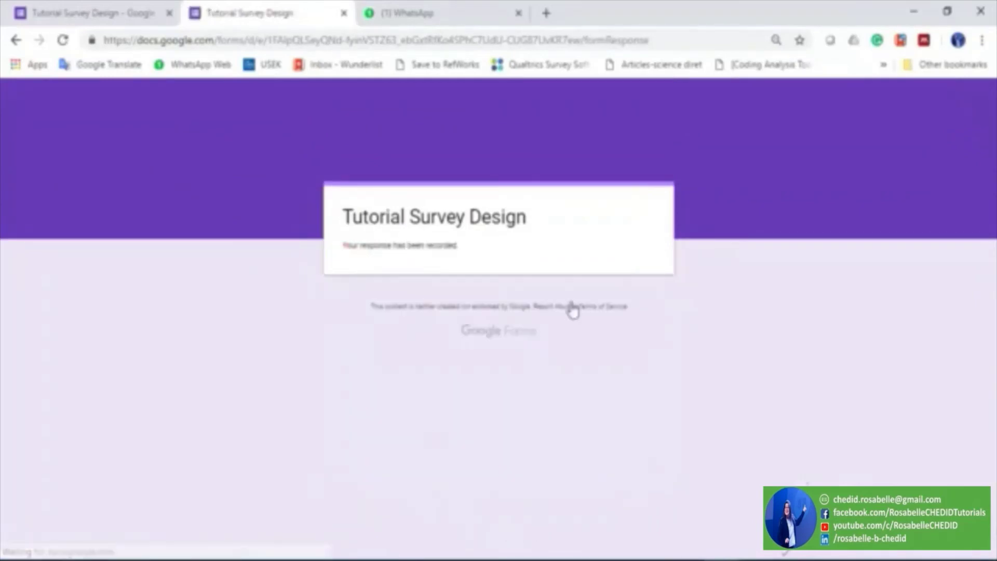
# Step: Return to the form editor and examine the response summary charts for Gender, Age and Child Labor
pyautogui.click(118, 9)
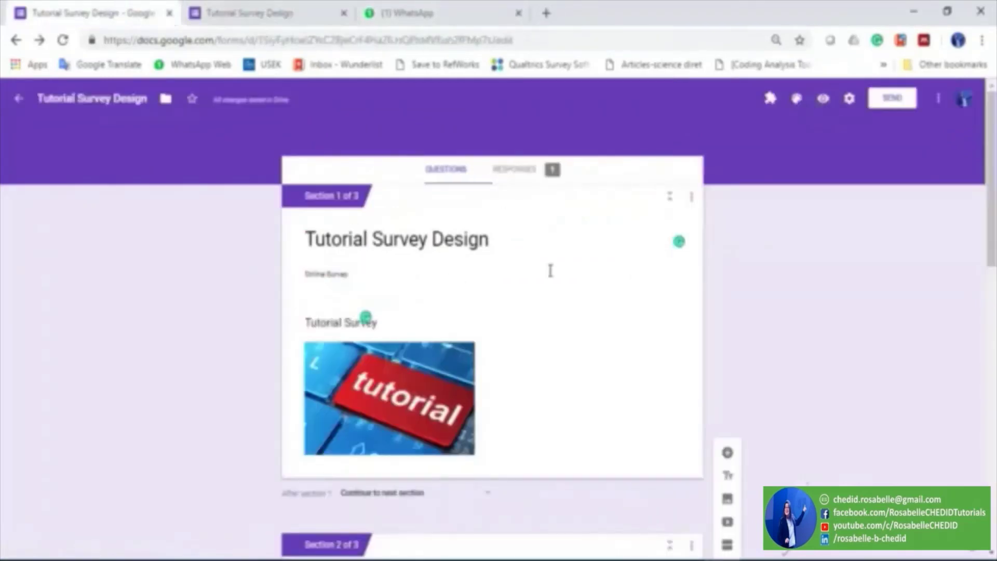
pyautogui.click(519, 170)
pyautogui.scroll(-5, 510, 394)
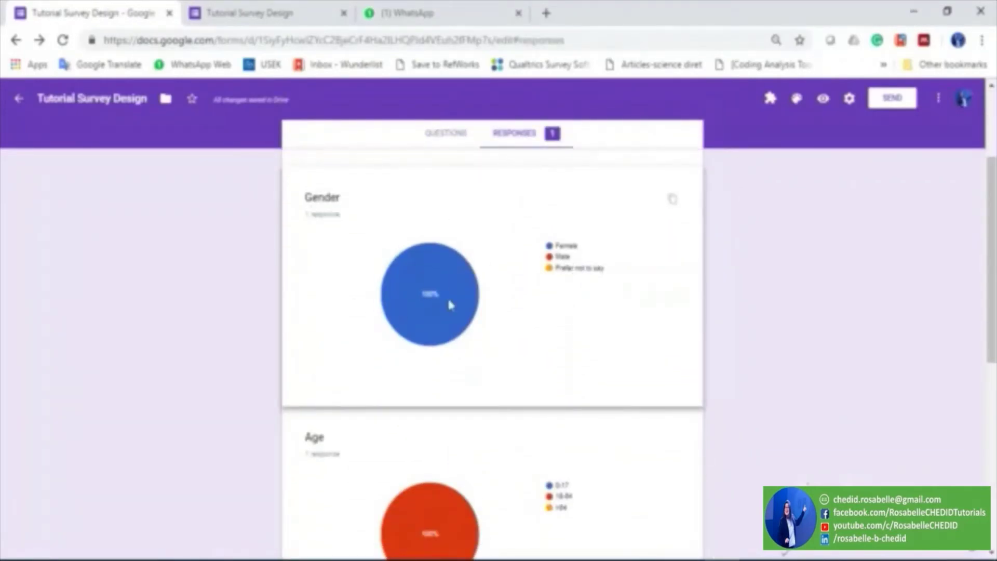
pyautogui.moveTo(434, 317)
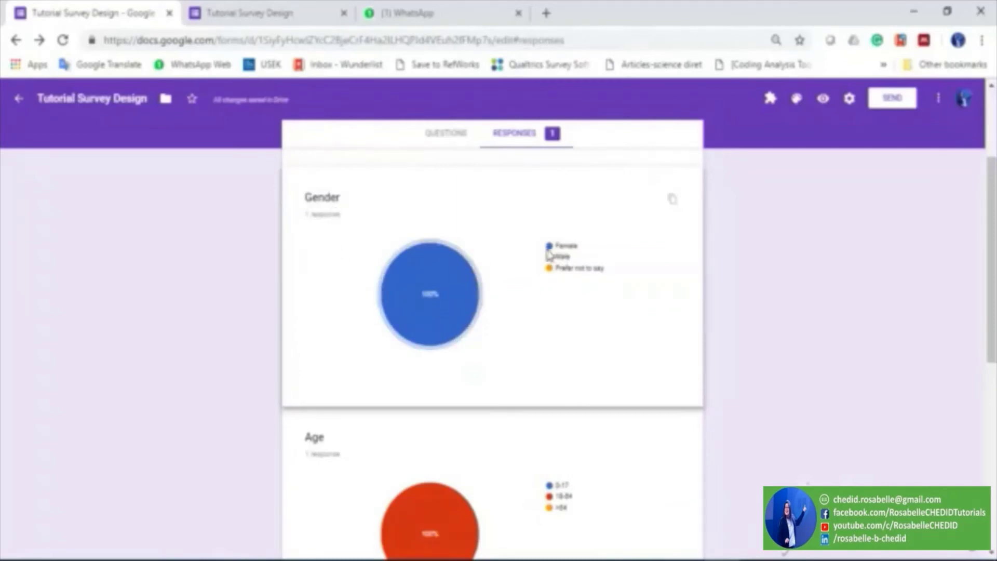
pyautogui.scroll(-3, 508, 387)
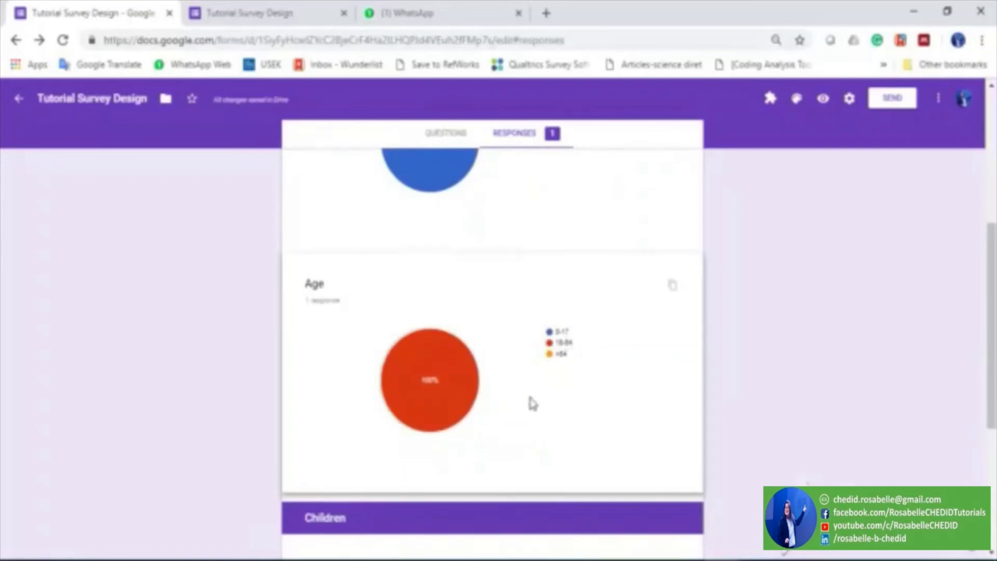
pyautogui.scroll(-4, 530, 403)
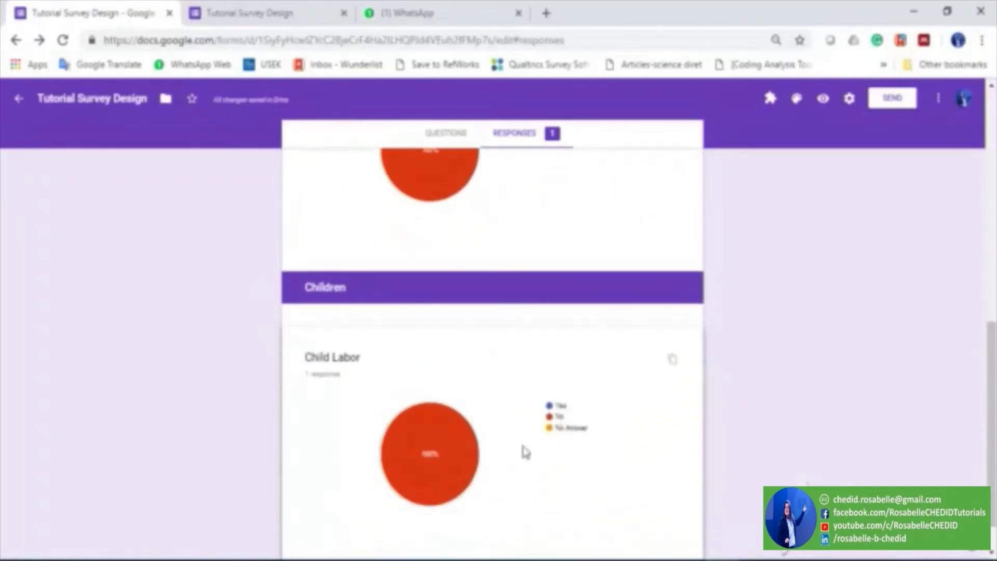
pyautogui.scroll(-1, 523, 451)
pyautogui.scroll(10, 532, 443)
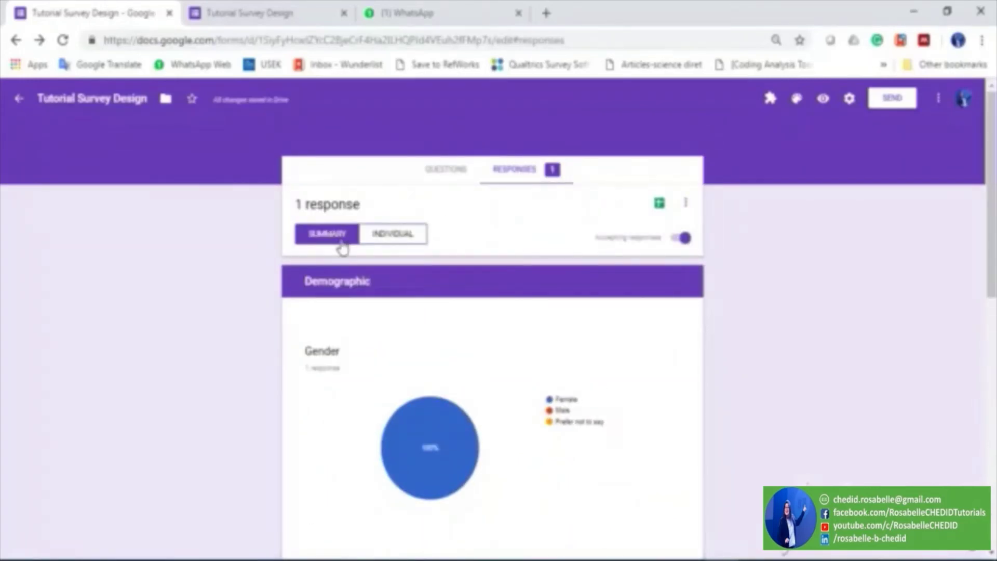
# Step: Examine the individual response from beginning to end, and return to the form's questions
pyautogui.click(402, 240)
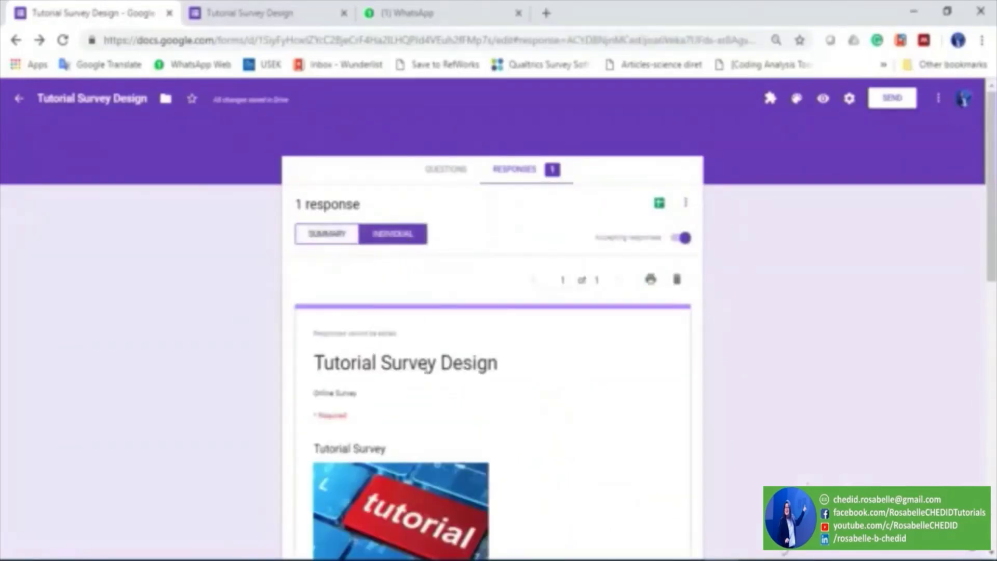
pyautogui.scroll(-5, 442, 365)
pyautogui.scroll(-8, 445, 373)
pyautogui.scroll(15, 460, 391)
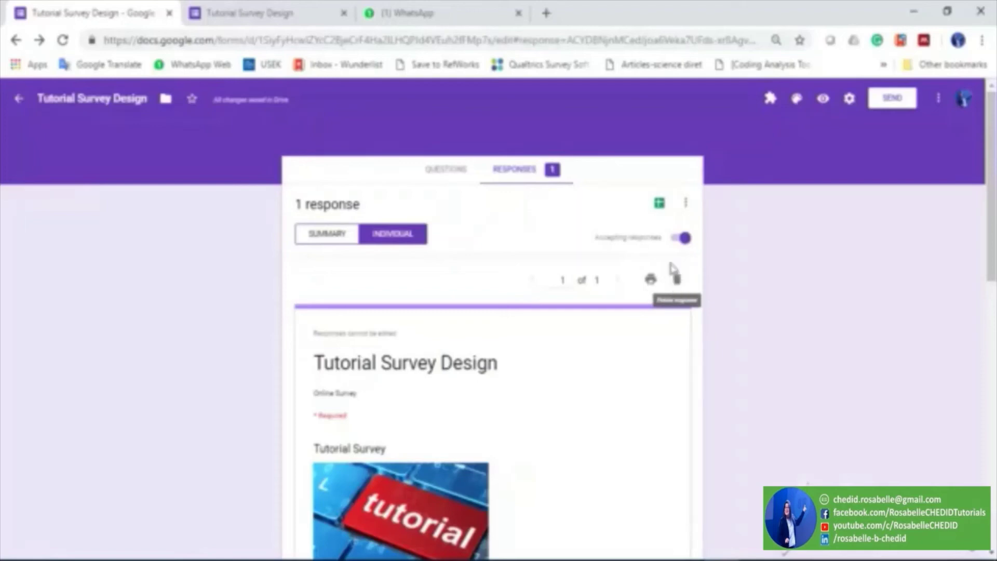
pyautogui.click(459, 180)
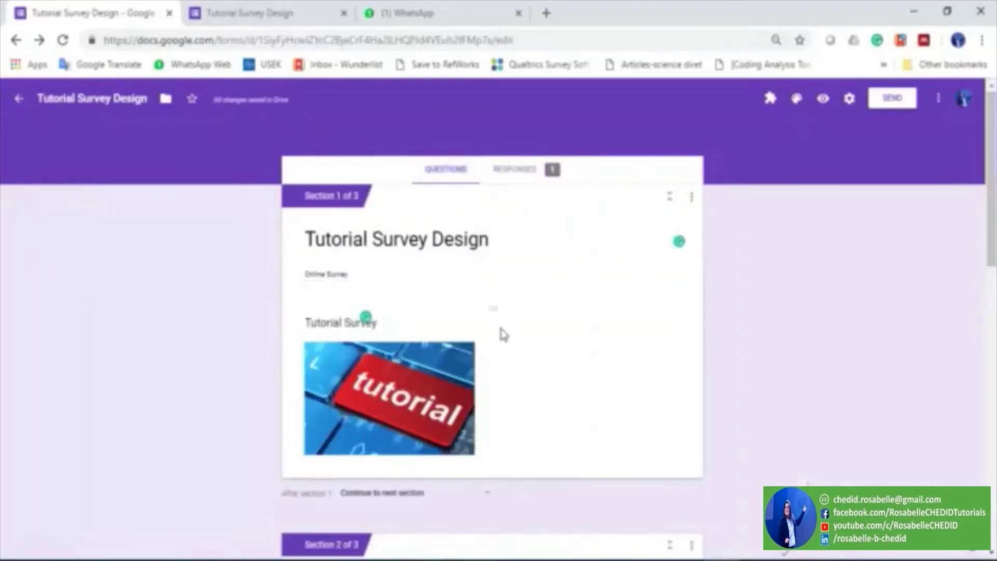